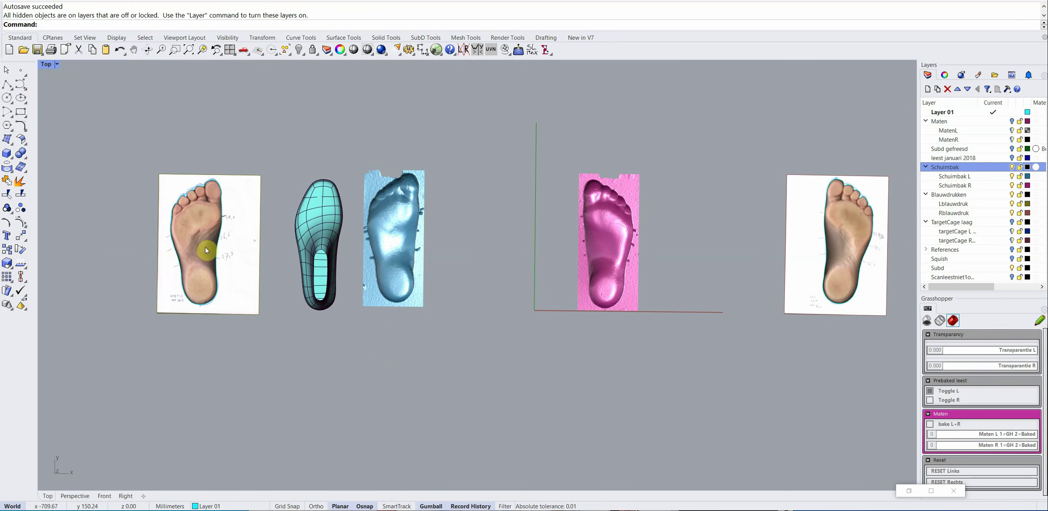
# Step: Orbit the scene in 3D, select the left foot photo and blue foam-box scan, and return to plan view
pyautogui.scroll(2, 182, 244)
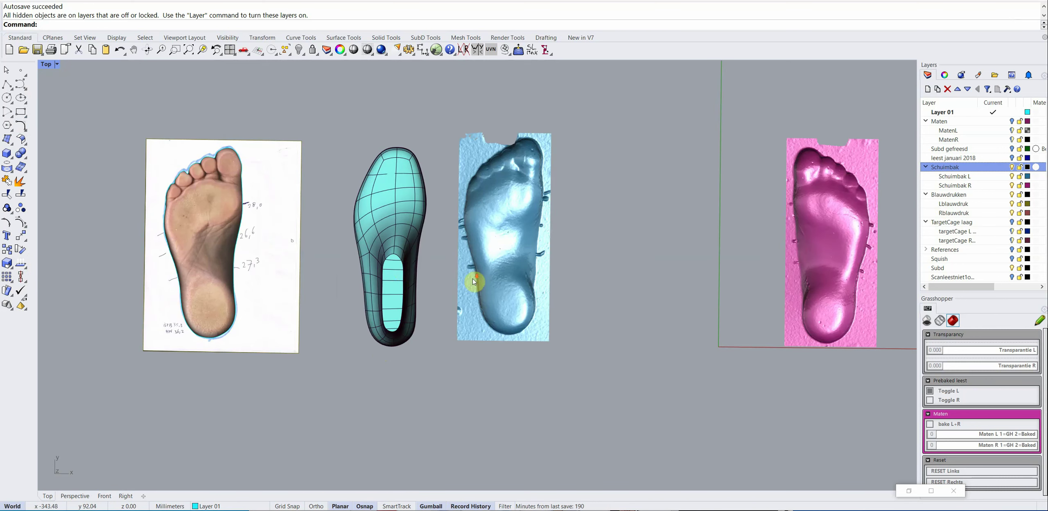
pyautogui.scroll(-1, 475, 283)
pyautogui.keyDown('ctrl'); pyautogui.keyDown('shift'); pyautogui.moveTo(474, 282); pyautogui.dragTo(384, 280, button='right'); pyautogui.keyUp('shift'); pyautogui.keyUp('ctrl')
pyautogui.click(312, 337)
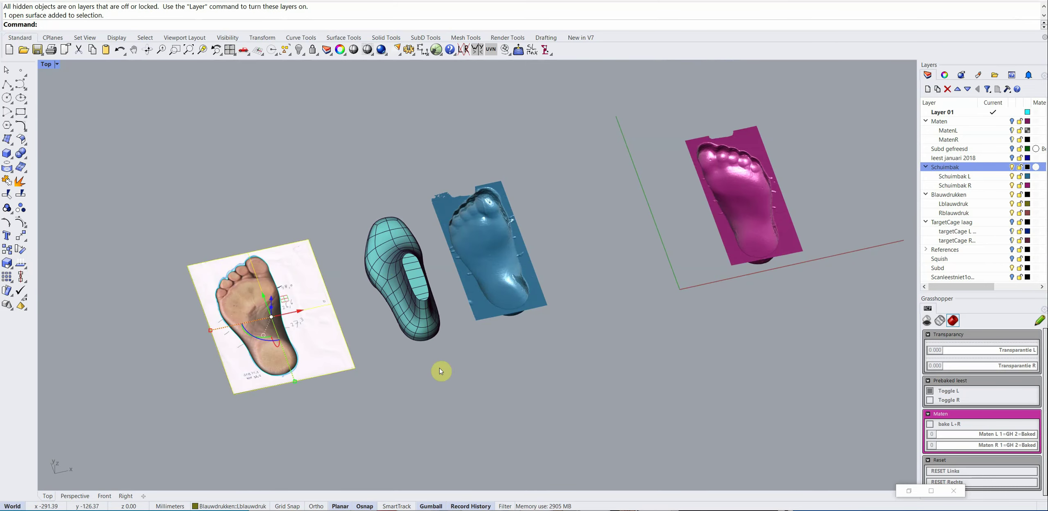
pyautogui.click(517, 305)
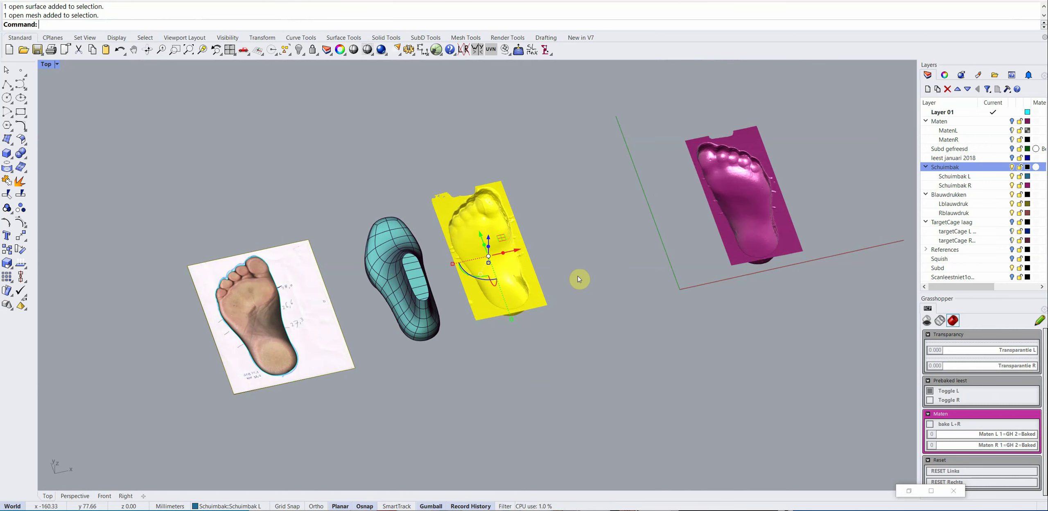
pyautogui.press('Home')
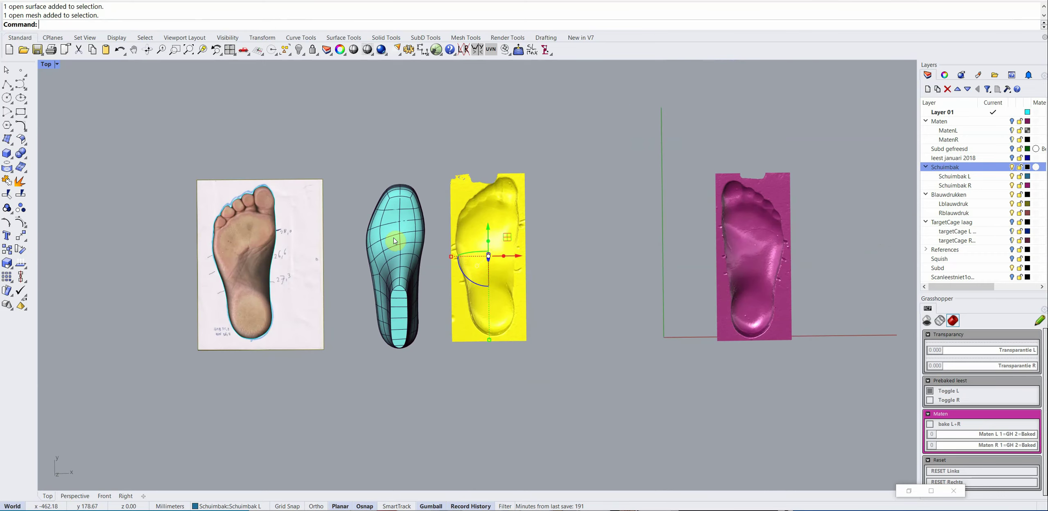
# Step: Tilt the view again, select the left foot photo and pan to the right foot photo
pyautogui.scroll(4, 411, 295)
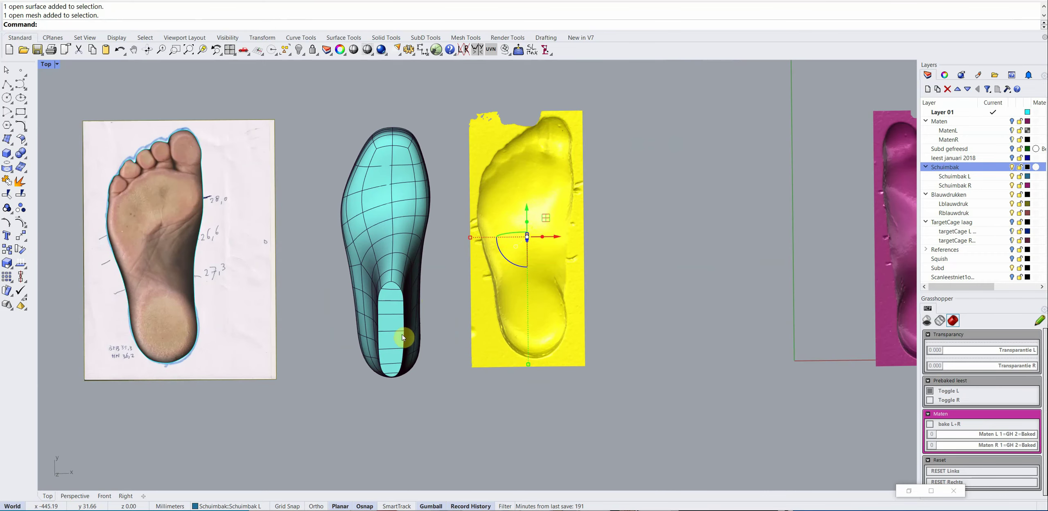
pyautogui.moveTo(404, 336)
pyautogui.keyDown('ctrl'); pyautogui.keyDown('shift'); pyautogui.mouseDown(button='right')
pyautogui.moveTo(421, 264)
pyautogui.moveTo(403, 141)
pyautogui.moveTo(416, 234)
pyautogui.moveTo(410, 327)
pyautogui.mouseUp(button='right'); pyautogui.keyUp('shift'); pyautogui.keyUp('ctrl')
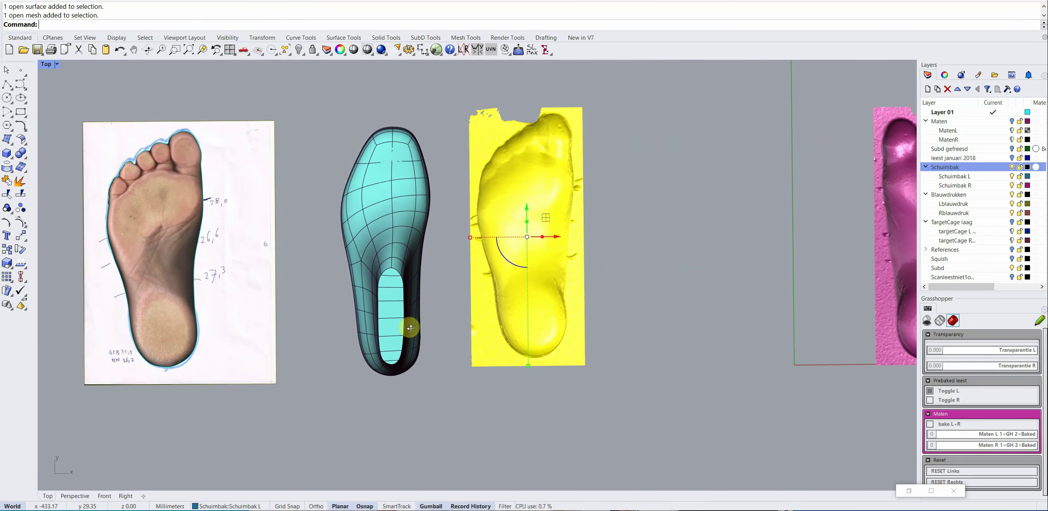
pyautogui.scroll(-1, 165, 215)
pyautogui.click(165, 211)
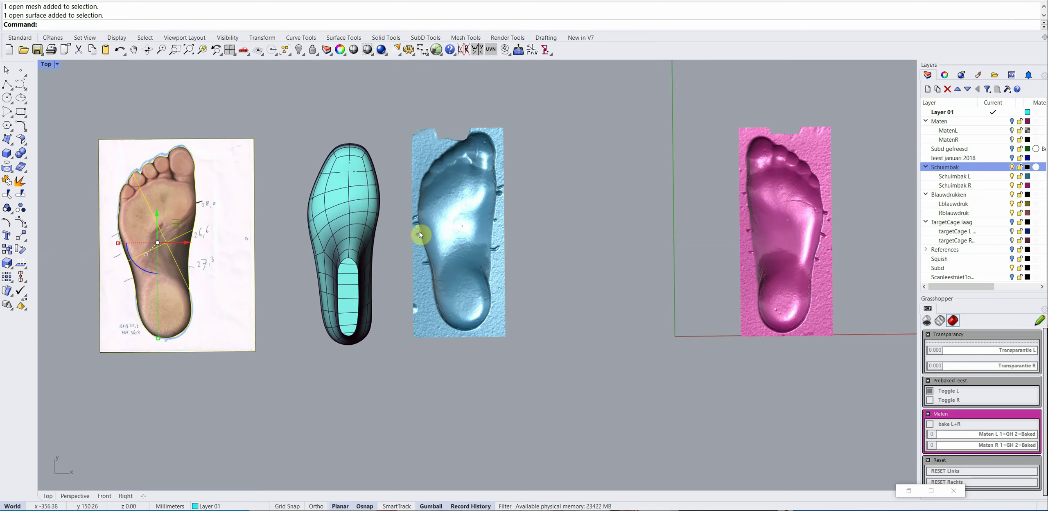
pyautogui.scroll(-2, 421, 234)
pyautogui.moveTo(707, 285); pyautogui.dragTo(620, 303, button='right')
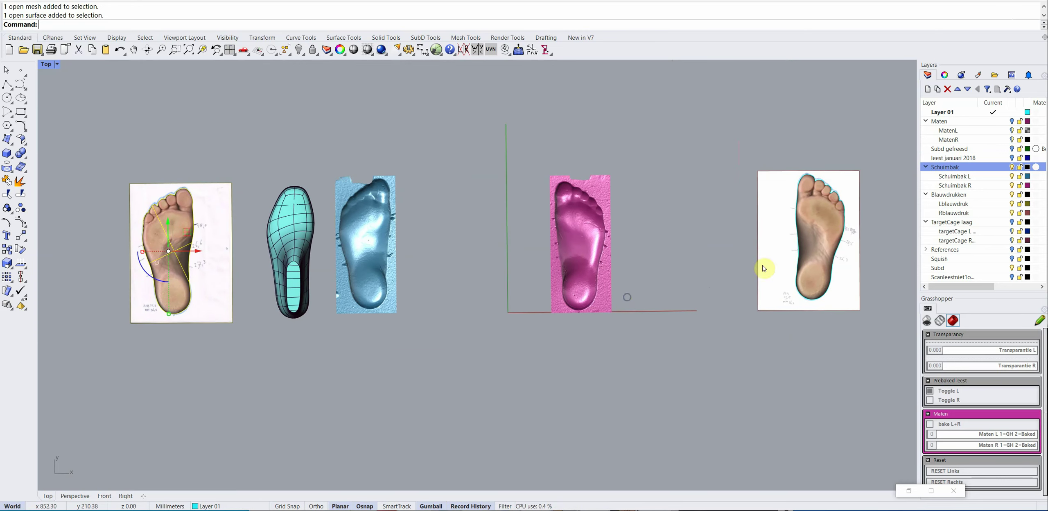
# Step: Add the right foot photo to the selection, hide both photos, and review the footprint sheets
pyautogui.keyDown('shift'); pyautogui.click(822, 219); pyautogui.keyUp('shift')
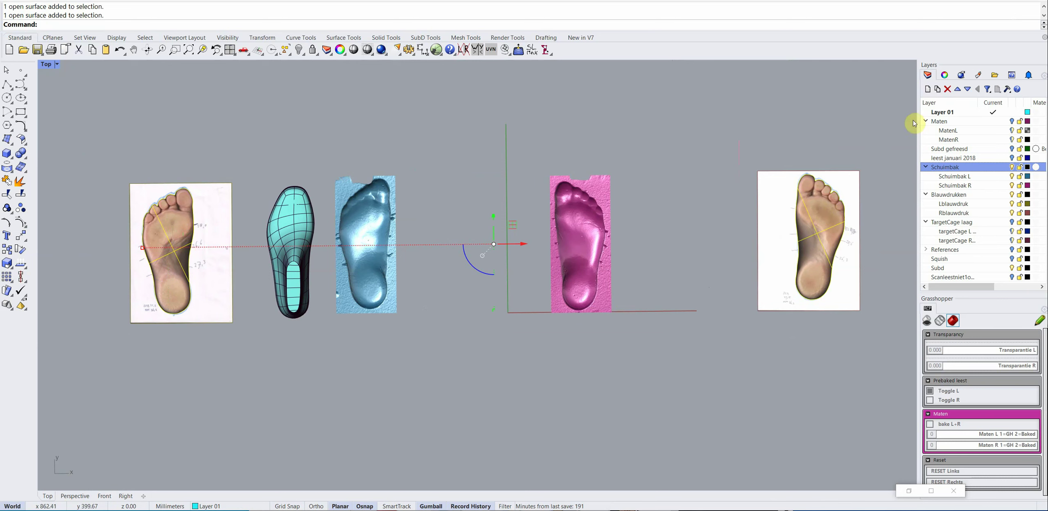
pyautogui.click(299, 49)
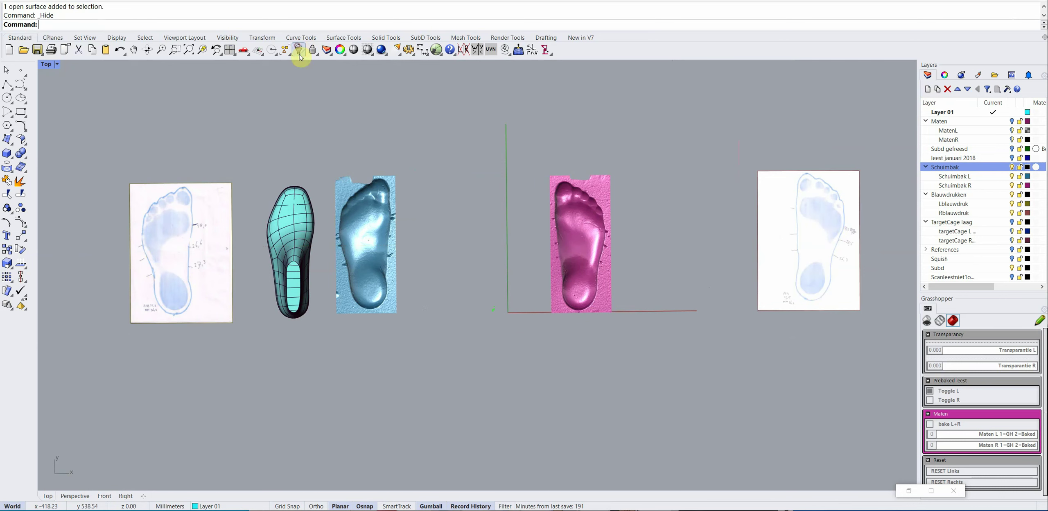
pyautogui.scroll(3, 179, 243)
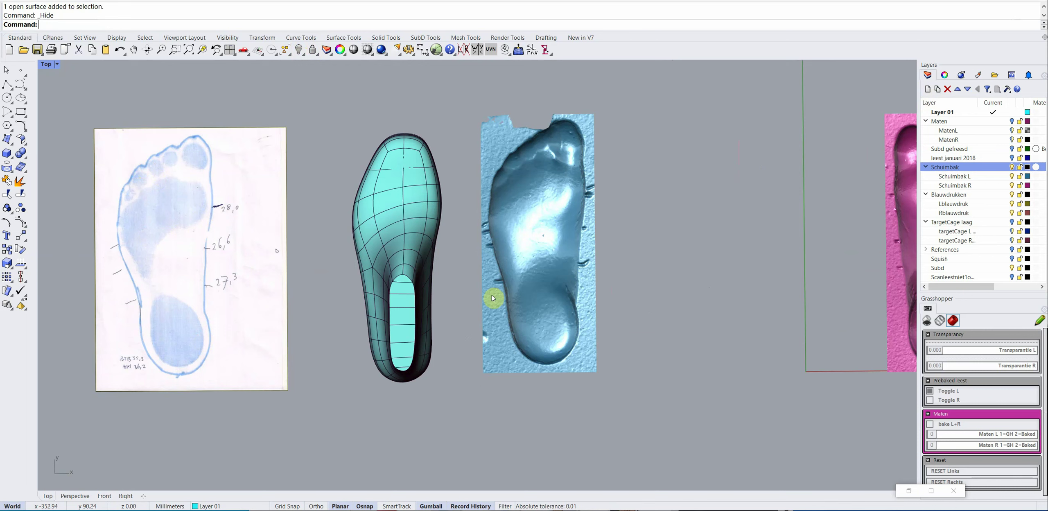
pyautogui.scroll(-4, 428, 270)
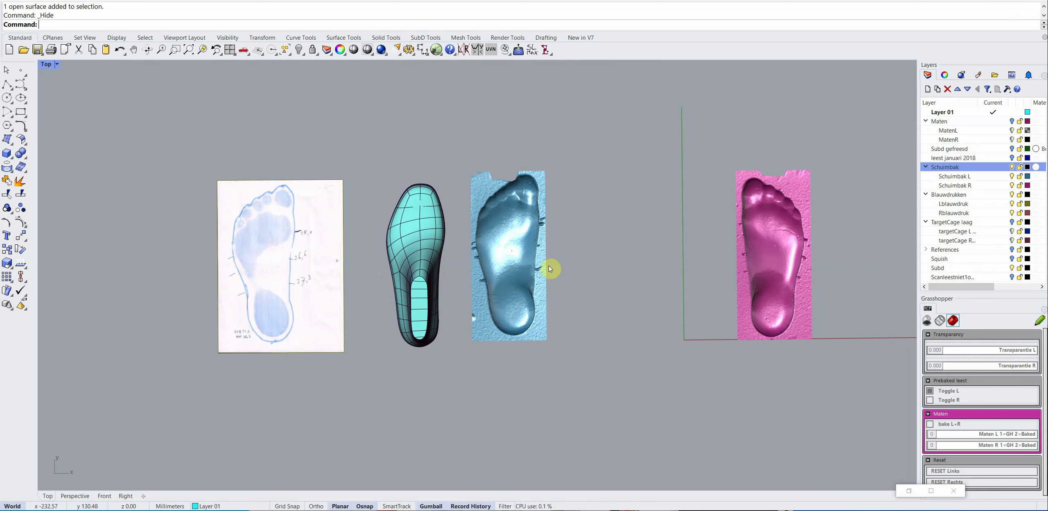
pyautogui.scroll(-2, 551, 269)
pyautogui.moveTo(623, 277); pyautogui.dragTo(465, 296, button='right')
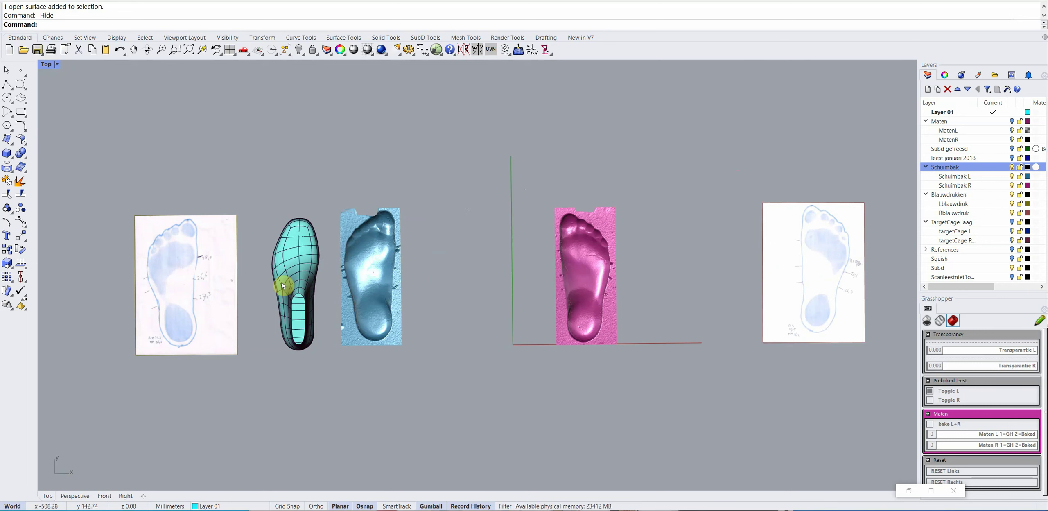
# Step: Bake the left and right insoles with 'bake L+R', then delete both baked SubDs
pyautogui.click(931, 425)
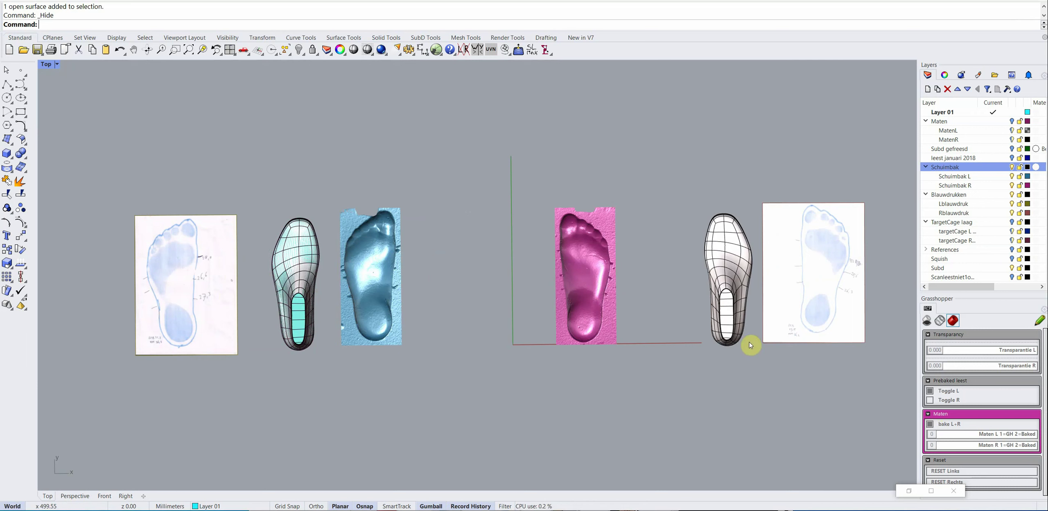
pyautogui.click(730, 287)
pyautogui.keyDown('shift'); pyautogui.click(316, 271); pyautogui.keyUp('shift')
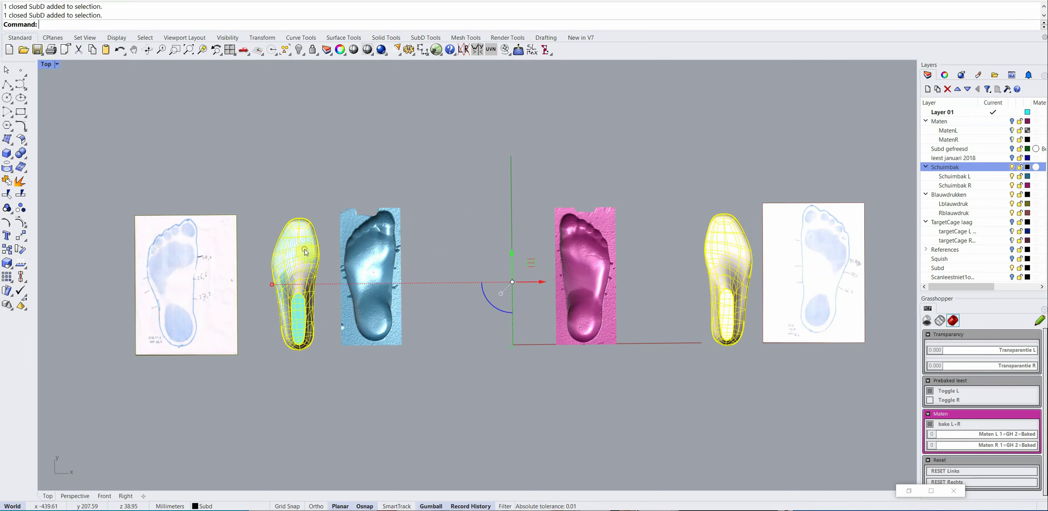
pyautogui.press('Delete')
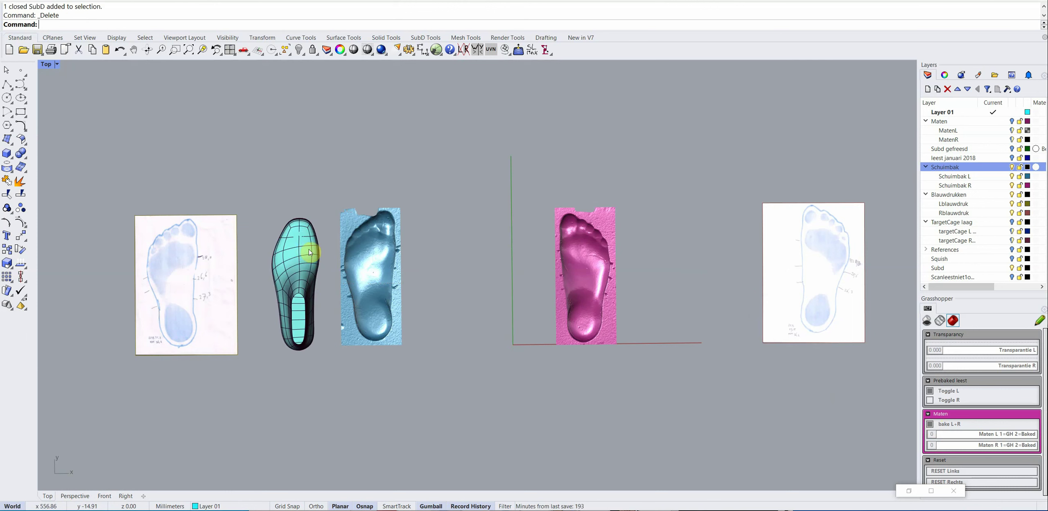
# Step: Toggle the prebaked right last on and off, then select and deselect the pink foam-box scan
pyautogui.click(930, 400)
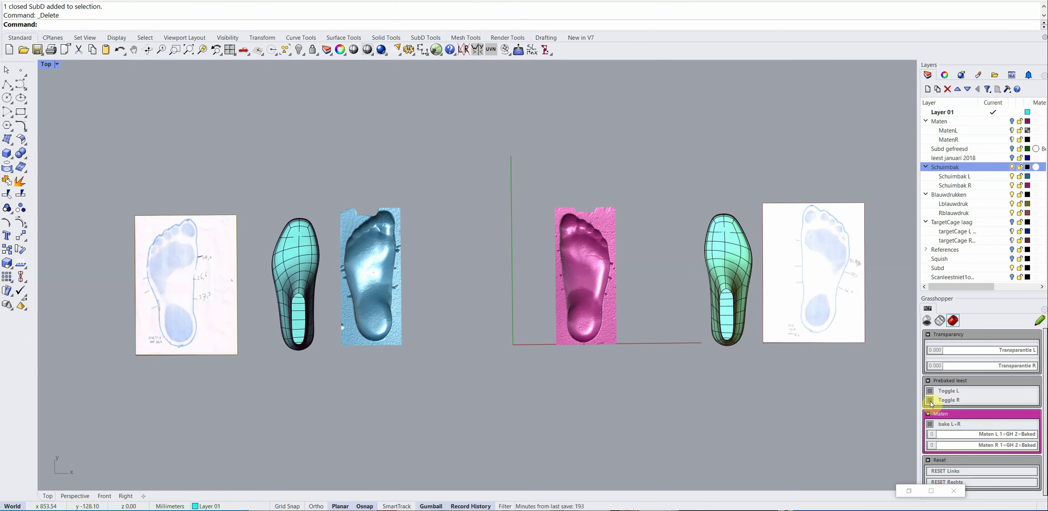
pyautogui.click(930, 400)
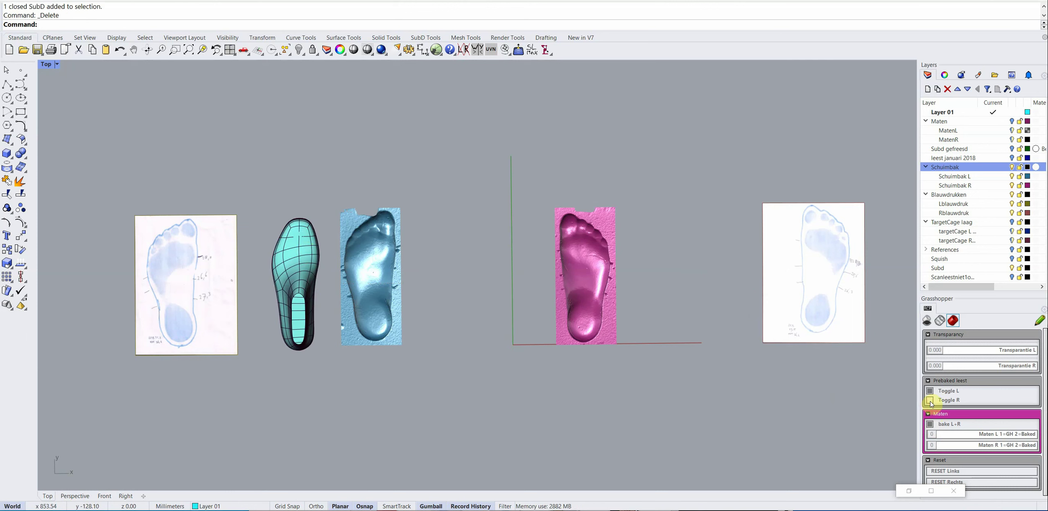
pyautogui.click(572, 281)
pyautogui.click(565, 392)
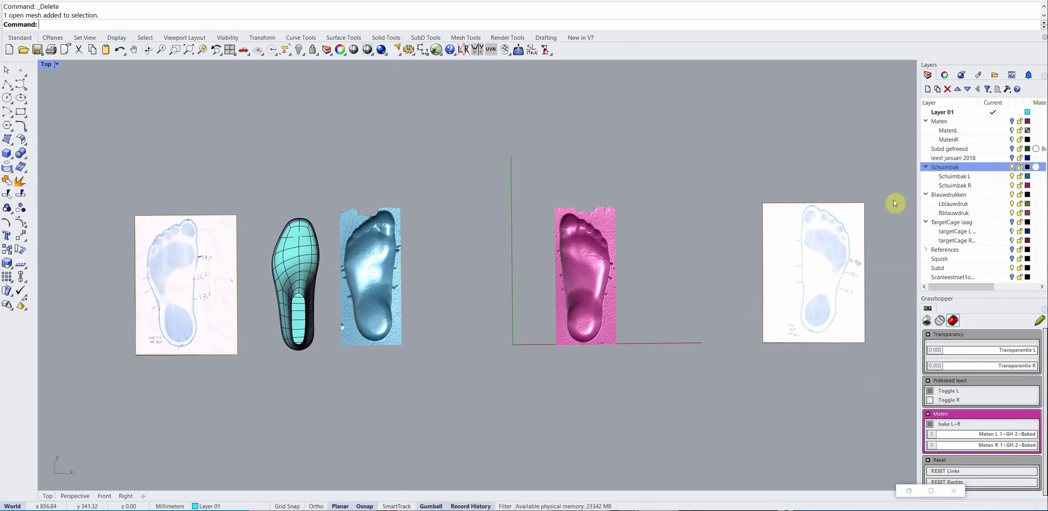
# Step: Turn off the Schuimbak, Lblauwdruk and Rblauwdruk layers, make Blauwdrukken current, and select Layer 01
pyautogui.click(1013, 167)
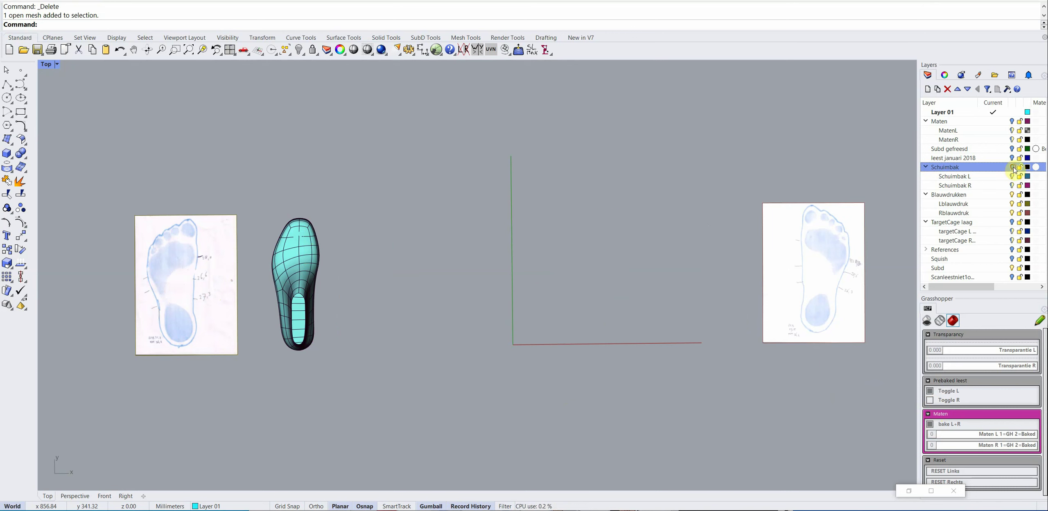
pyautogui.doubleClick(1009, 196)
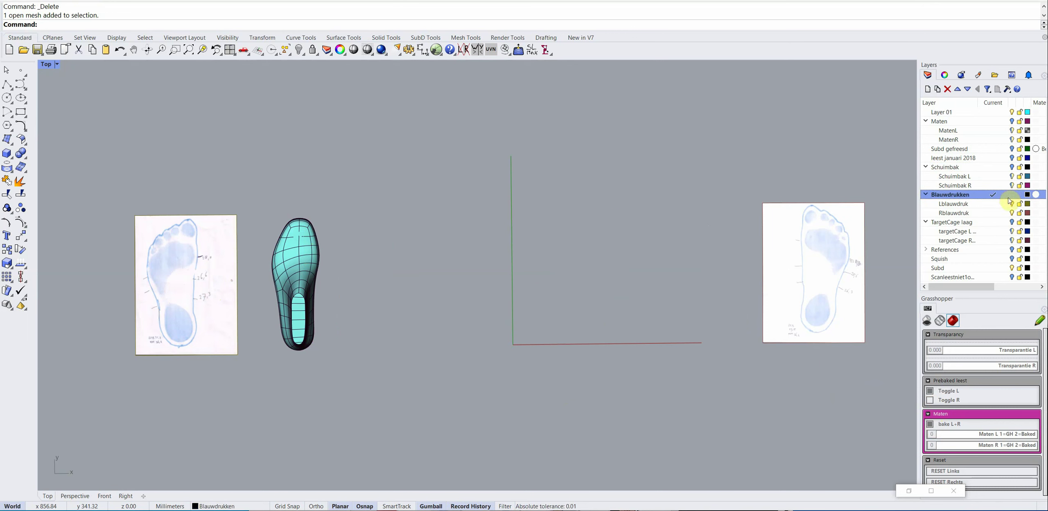
pyautogui.click(1010, 203)
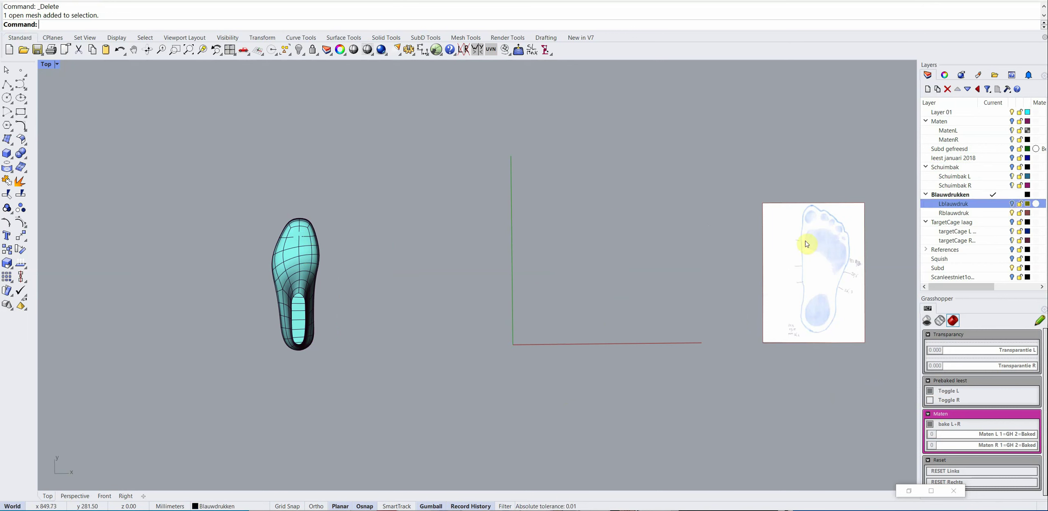
pyautogui.click(1012, 212)
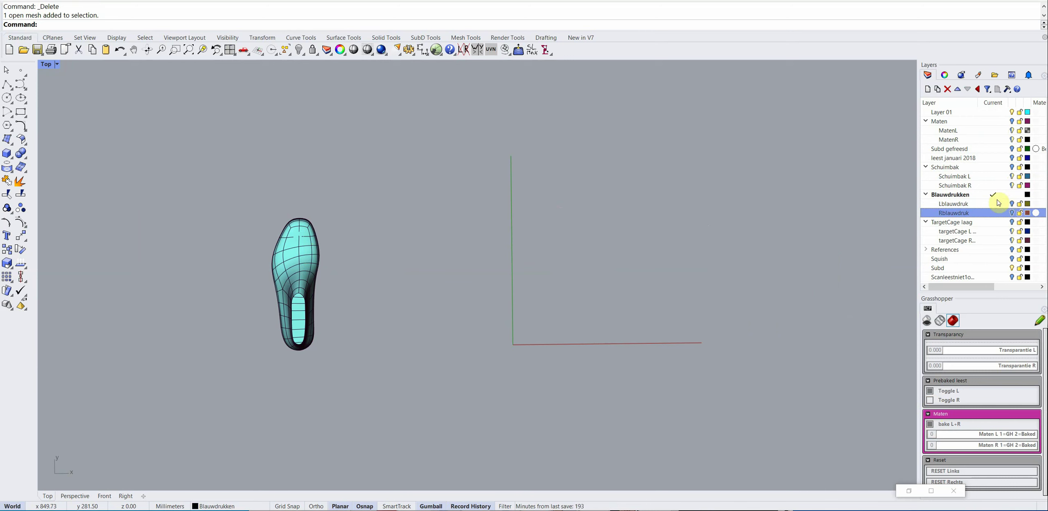
pyautogui.click(924, 112)
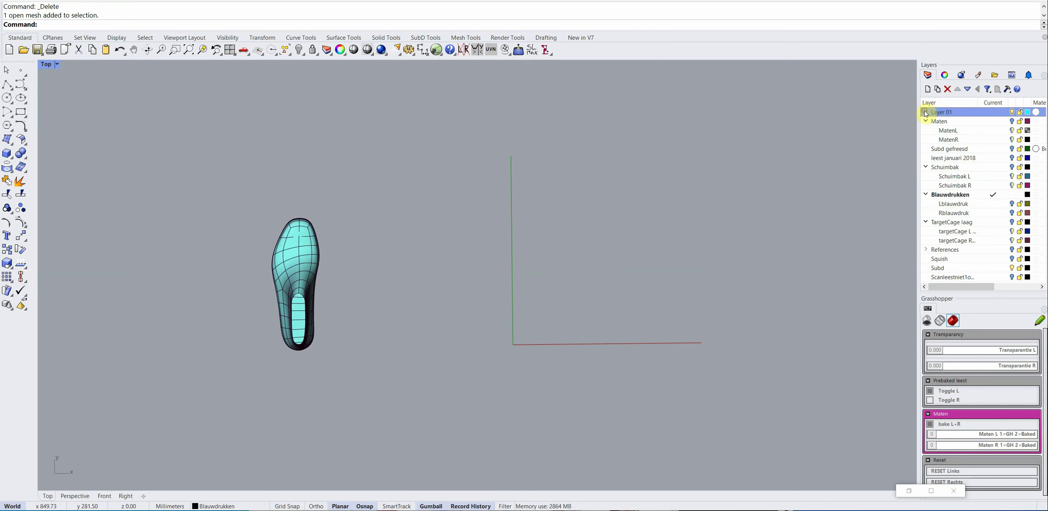
# Step: Zoom and pan the view to centre the teal SubD shoe last and its sole
pyautogui.scroll(5, 281, 276)
pyautogui.moveTo(298, 253); pyautogui.dragTo(468, 231, button='right')
pyautogui.scroll(3, 566, 366)
pyautogui.scroll(2, 567, 368)
pyautogui.scroll(-4, 468, 321)
pyautogui.moveTo(461, 330); pyautogui.dragTo(492, 294, button='right')
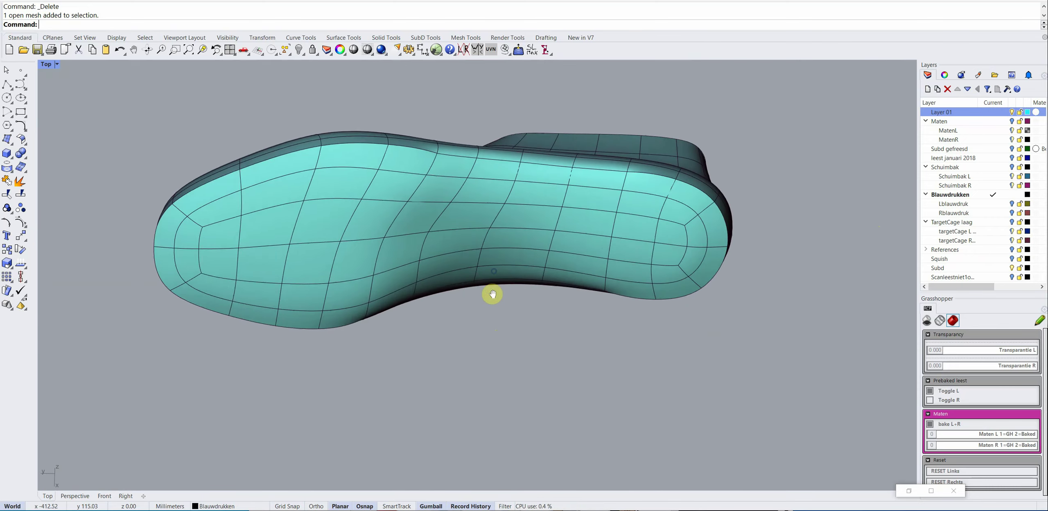
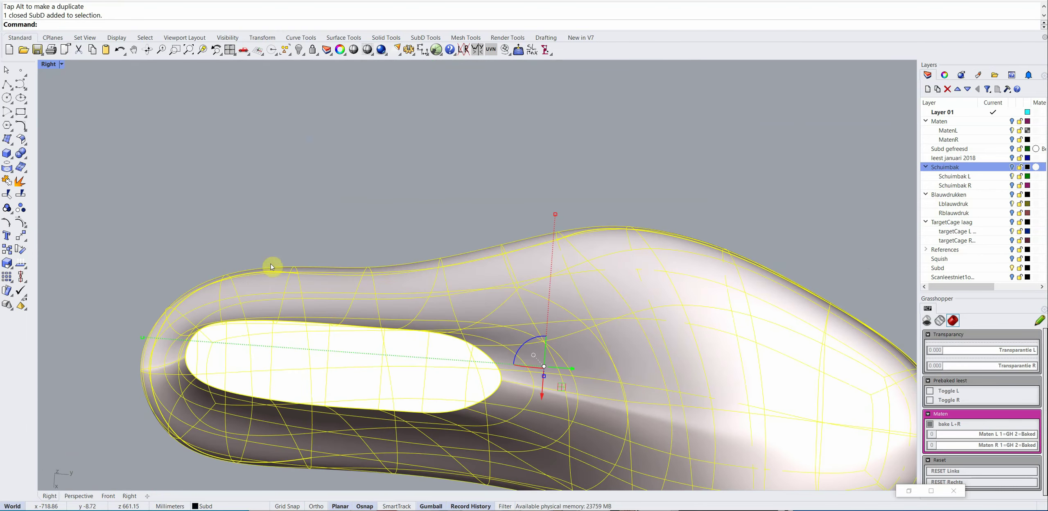
# Step: Shift three control points on the shoe last's upper outline with the gumball
pyautogui.moveTo(349, 251); pyautogui.dragTo(389, 288)
pyautogui.click(427, 205)
pyautogui.scroll(-3, 409, 221)
pyautogui.press('Escape')
# Step: Move three instep control points, then rotate and zoom in on the instep
pyautogui.click(467, 228)
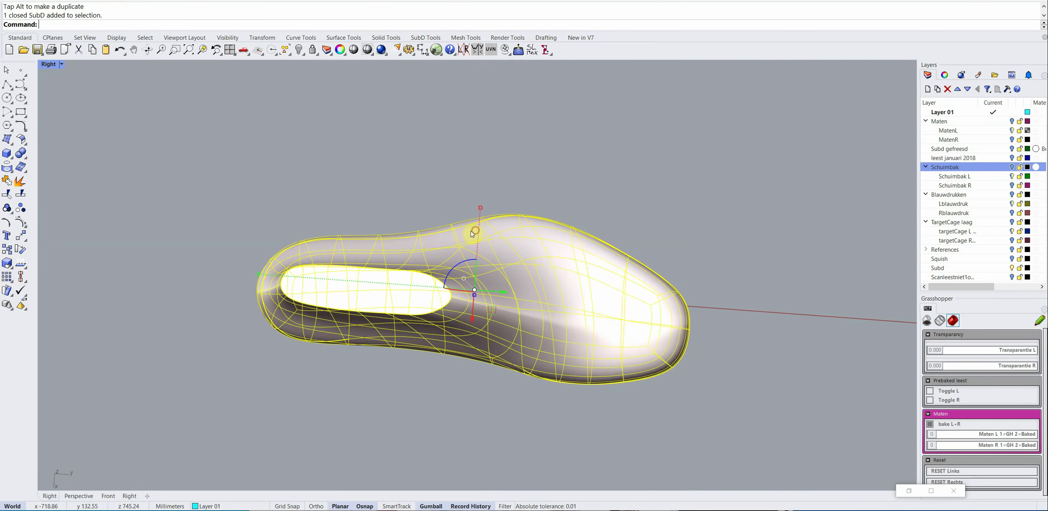
pyautogui.click(21, 234)
pyautogui.scroll(3, 468, 192)
pyautogui.moveTo(426, 199); pyautogui.dragTo(458, 241)
pyautogui.click(519, 204)
pyautogui.press('Escape')
pyautogui.moveTo(526, 199); pyautogui.dragTo(417, 133, button='right')
pyautogui.moveTo(463, 154); pyautogui.dragTo(503, 263, button='right')
pyautogui.scroll(10, 503, 262)
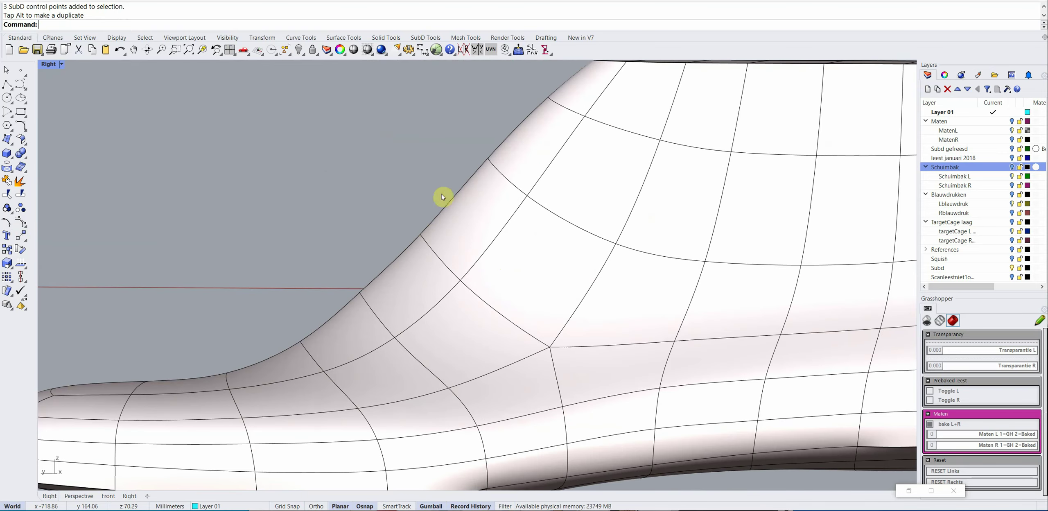
# Step: Smooth the instep curve by dragging three single control points along it
pyautogui.click(434, 249)
pyautogui.click(21, 221)
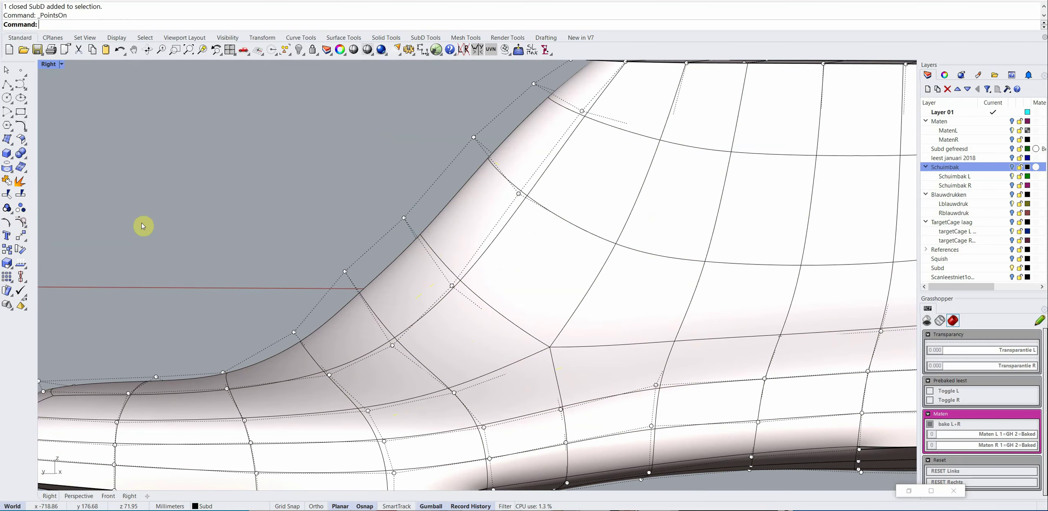
pyautogui.moveTo(373, 189); pyautogui.dragTo(420, 237)
pyautogui.moveTo(385, 201)
pyautogui.mouseDown()
pyautogui.moveTo(363, 206)
pyautogui.moveTo(381, 196)
pyautogui.mouseUp()
pyautogui.click(347, 258)
pyautogui.click(345, 272)
pyautogui.moveTo(328, 256); pyautogui.dragTo(330, 262)
pyautogui.click(294, 332)
pyautogui.moveTo(275, 318); pyautogui.dragTo(276, 315)
# Step: Reshape the upper shaft's left side and flare by dragging individual control points
pyautogui.keyDown('ctrl'); pyautogui.keyDown('shift'); pyautogui.moveTo(287, 327); pyautogui.dragTo(457, 355, button='right'); pyautogui.keyUp('shift'); pyautogui.keyUp('ctrl')
pyautogui.scroll(-5, 535, 360)
pyautogui.keyDown('ctrl'); pyautogui.keyDown('shift'); pyautogui.moveTo(536, 360); pyautogui.dragTo(439, 355, button='right'); pyautogui.keyUp('shift'); pyautogui.keyUp('ctrl')
pyautogui.click(401, 257)
pyautogui.moveTo(393, 313); pyautogui.dragTo(494, 218)
pyautogui.click(404, 211)
pyautogui.keyDown('ctrl'); pyautogui.keyDown('shift'); pyautogui.moveTo(493, 218); pyautogui.dragTo(553, 261, button='right'); pyautogui.keyUp('shift'); pyautogui.keyUp('ctrl')
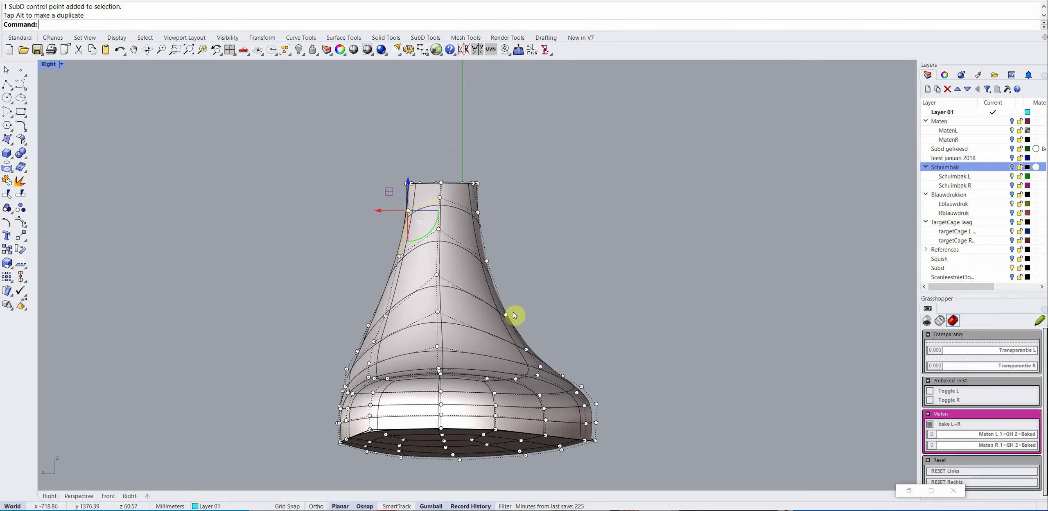
pyautogui.click(507, 314)
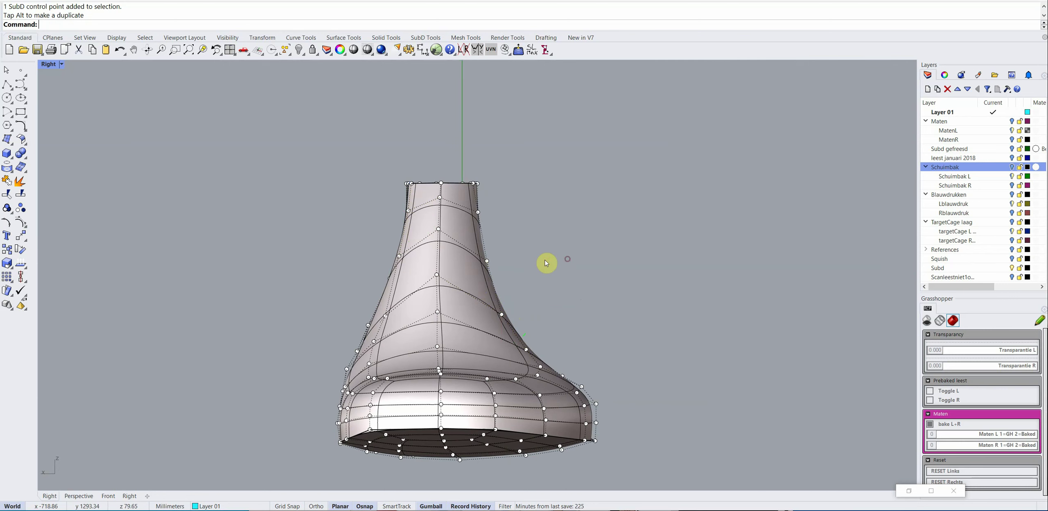
pyautogui.click(486, 261)
pyautogui.press('Escape')
pyautogui.keyDown('ctrl'); pyautogui.keyDown('shift'); pyautogui.moveTo(491, 206); pyautogui.dragTo(402, 369, button='right'); pyautogui.keyUp('shift'); pyautogui.keyUp('ctrl')
pyautogui.moveTo(398, 367); pyautogui.dragTo(416, 396)
pyautogui.press('Escape')
# Step: Pull one control point on the shoe's side up and to the right
pyautogui.keyDown('ctrl'); pyautogui.keyDown('shift'); pyautogui.moveTo(357, 413); pyautogui.dragTo(396, 348, button='right'); pyautogui.keyUp('shift'); pyautogui.keyUp('ctrl')
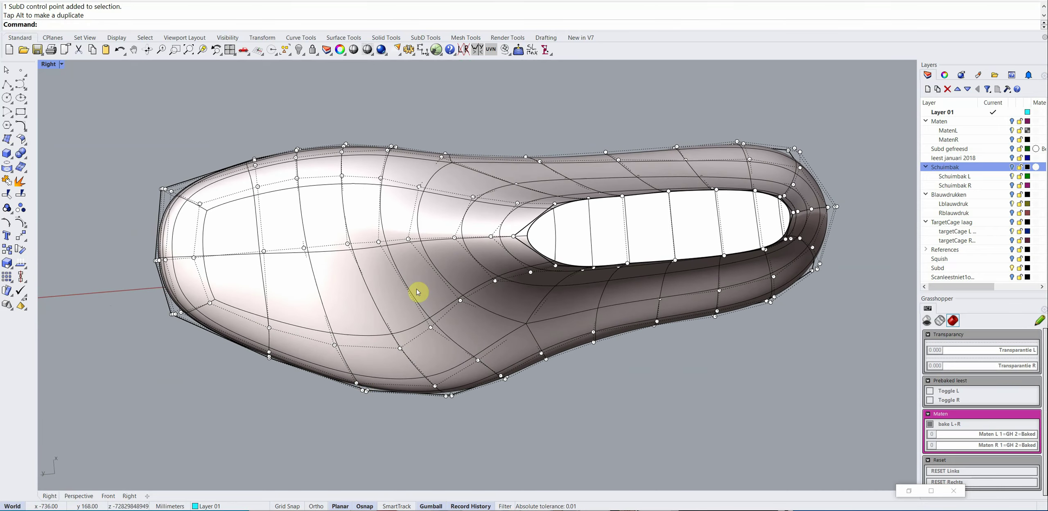
pyautogui.keyDown('ctrl'); pyautogui.keyDown('shift'); pyautogui.click(343, 176); pyautogui.keyUp('shift'); pyautogui.keyUp('ctrl')
pyautogui.moveTo(327, 163); pyautogui.dragTo(360, 140)
pyautogui.moveTo(256, 217)
pyautogui.keyDown('ctrl'); pyautogui.keyDown('shift'); pyautogui.mouseDown(button='right')
pyautogui.moveTo(316, 269)
pyautogui.moveTo(479, 282)
pyautogui.moveTo(492, 183)
pyautogui.moveTo(472, 181)
pyautogui.moveTo(540, 182)
pyautogui.moveTo(507, 209)
pyautogui.mouseUp(button='right'); pyautogui.keyUp('shift'); pyautogui.keyUp('ctrl')
# Step: Delete the duplicate right-hand shoe last, keeping only the reshaped one
pyautogui.keyDown('ctrl'); pyautogui.keyDown('shift'); pyautogui.moveTo(468, 168); pyautogui.dragTo(409, 262, button='right'); pyautogui.keyUp('shift'); pyautogui.keyUp('ctrl')
pyautogui.scroll(3, 580, 230)
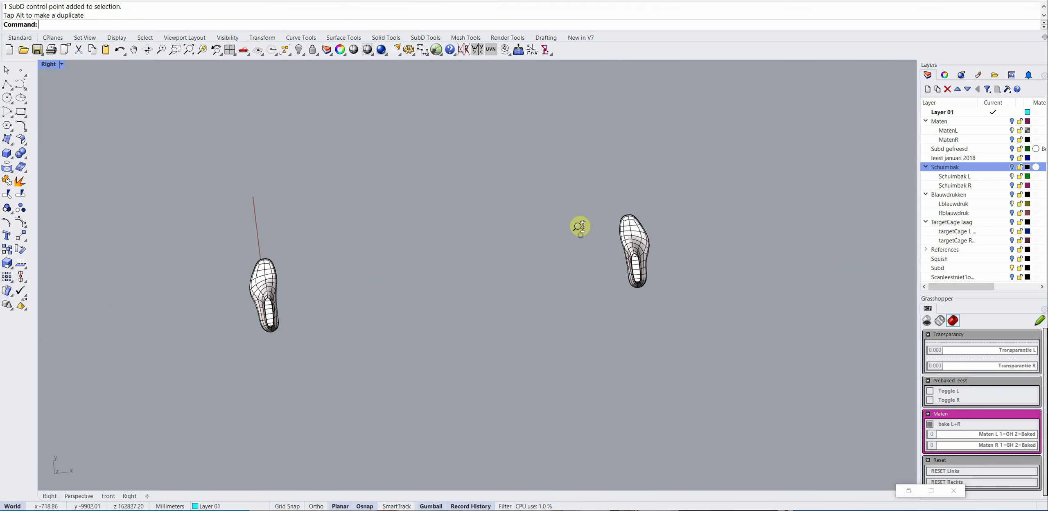
pyautogui.click(625, 252)
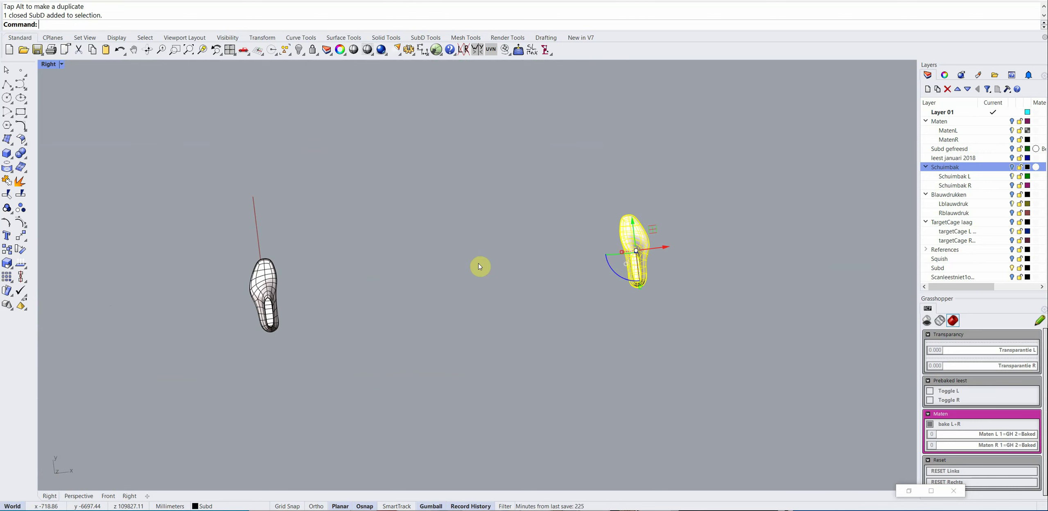
pyautogui.press('Delete')
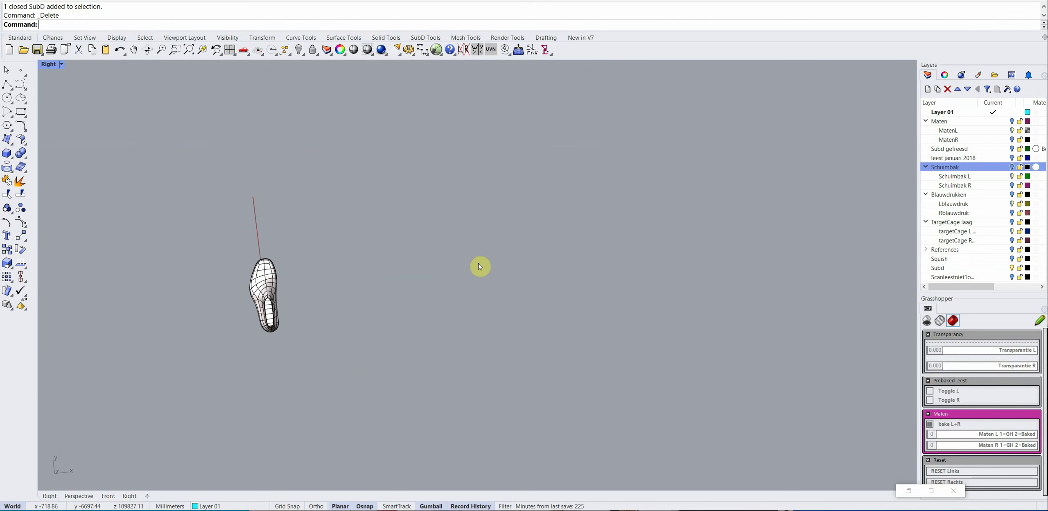
pyautogui.scroll(10, 251, 278)
pyautogui.scroll(-1, 371, 260)
pyautogui.moveTo(375, 260); pyautogui.dragTo(368, 266, button='right')
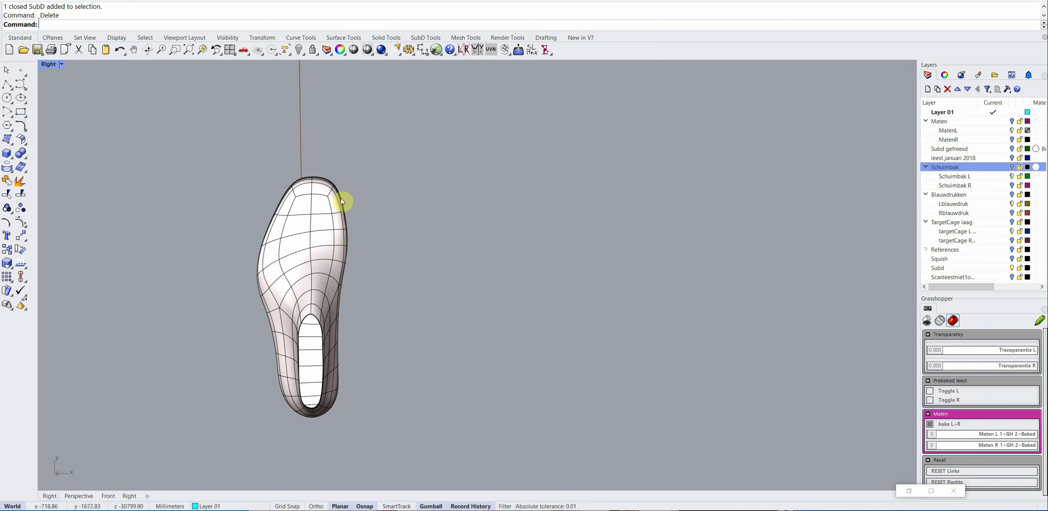
# Step: Start a cage edit on the shoe last with a world-aligned bounding-box cage
pyautogui.click(321, 227)
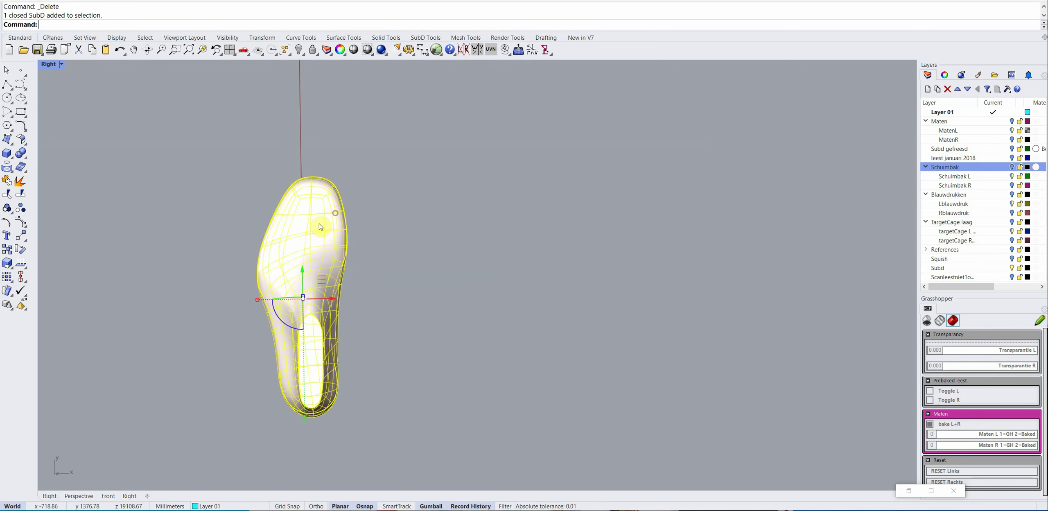
pyautogui.click(25, 244)
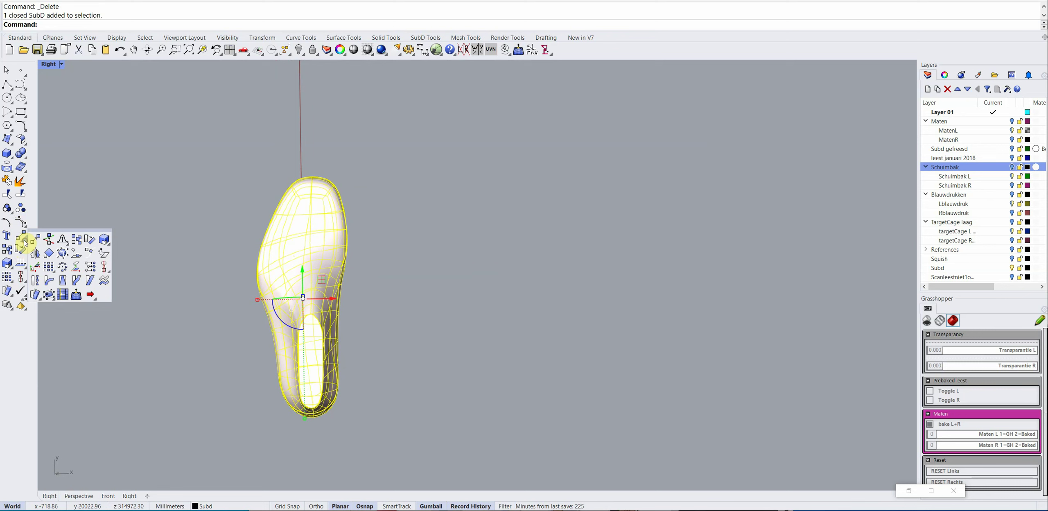
pyautogui.click(49, 294)
pyautogui.click(91, 25)
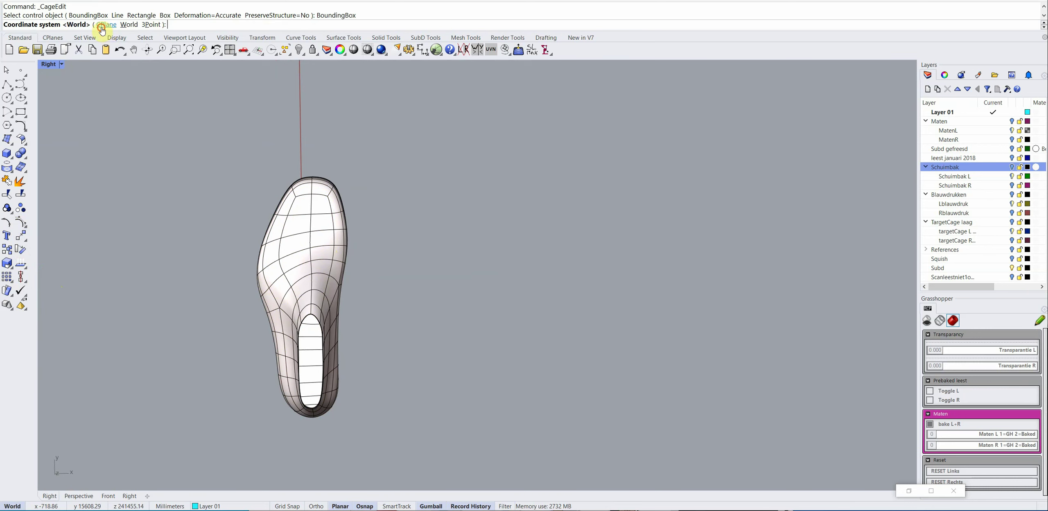
pyautogui.click(129, 25)
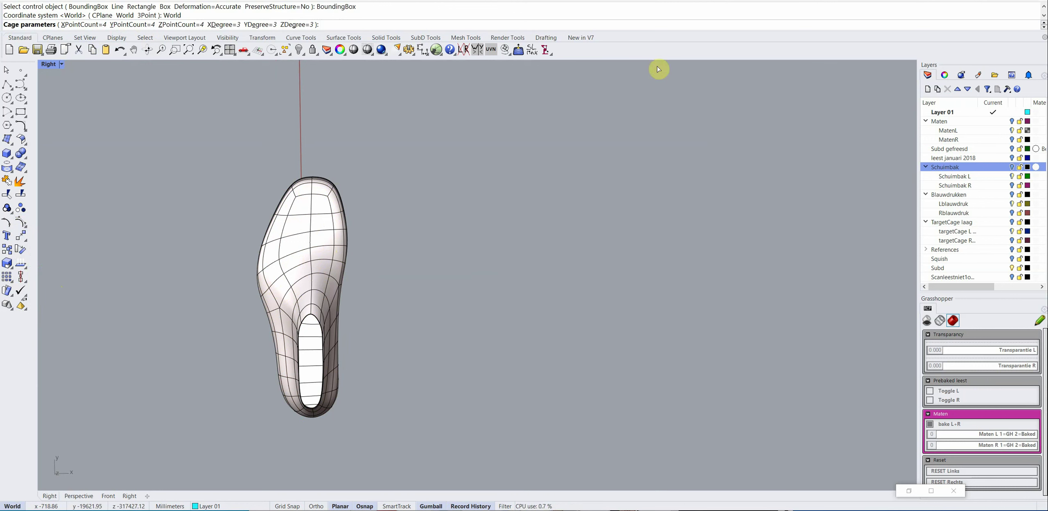
pyautogui.press('Return')
pyautogui.press('Return')
# Step: Nudge the top row of cage points
pyautogui.keyDown('ctrl'); pyautogui.keyDown('shift'); pyautogui.moveTo(391, 236); pyautogui.dragTo(407, 252, button='right'); pyautogui.keyUp('shift'); pyautogui.keyUp('ctrl')
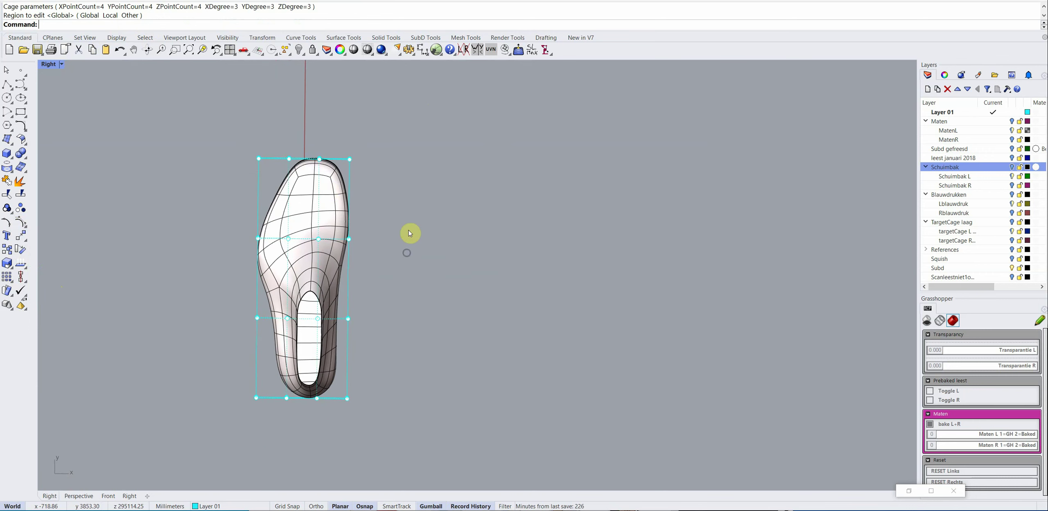
pyautogui.moveTo(193, 122); pyautogui.dragTo(397, 188)
pyautogui.moveTo(334, 160); pyautogui.dragTo(328, 152)
pyautogui.click(410, 131)
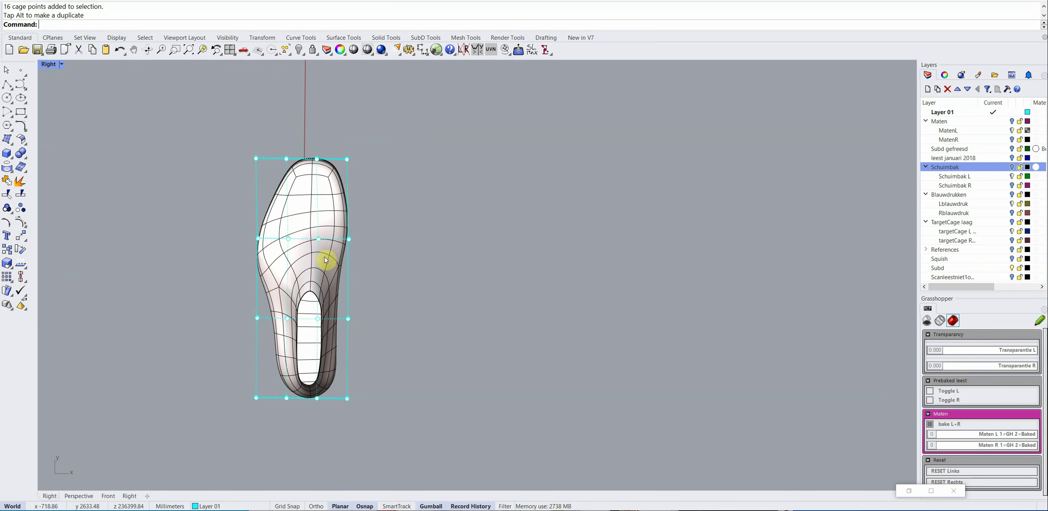
pyautogui.scroll(4, 294, 173)
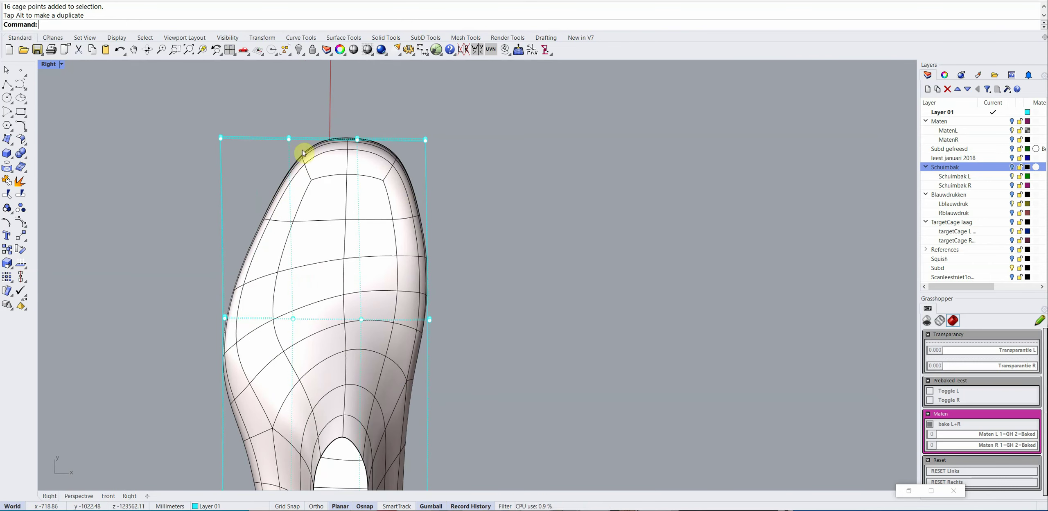
# Step: Move the toe-end cage points to reshape the toe
pyautogui.moveTo(183, 94); pyautogui.dragTo(542, 178)
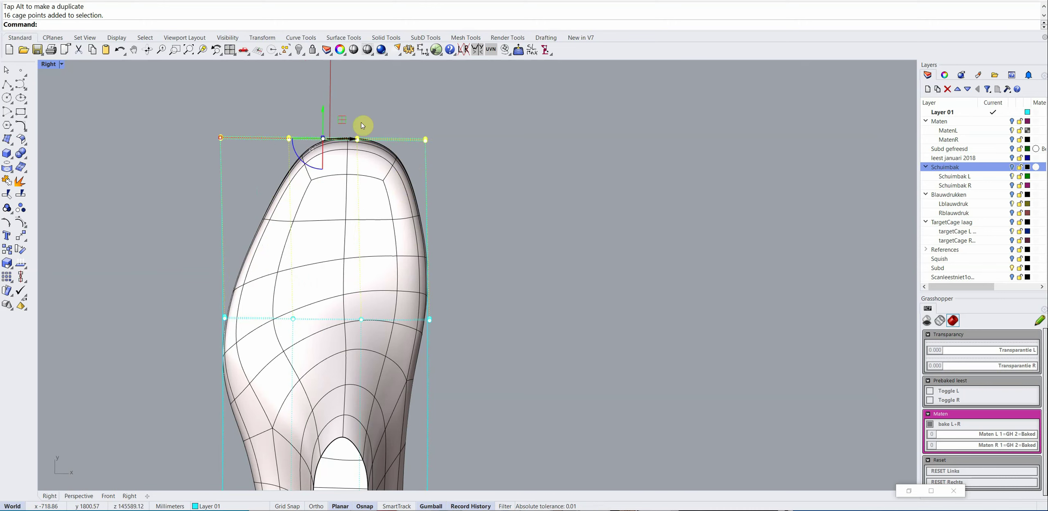
pyautogui.moveTo(363, 140)
pyautogui.mouseDown()
pyautogui.moveTo(352, 141)
pyautogui.moveTo(366, 140)
pyautogui.mouseUp()
pyautogui.keyDown('ctrl'); pyautogui.keyDown('shift'); pyautogui.moveTo(366, 140); pyautogui.dragTo(349, 129, button='right'); pyautogui.keyUp('shift'); pyautogui.keyUp('ctrl')
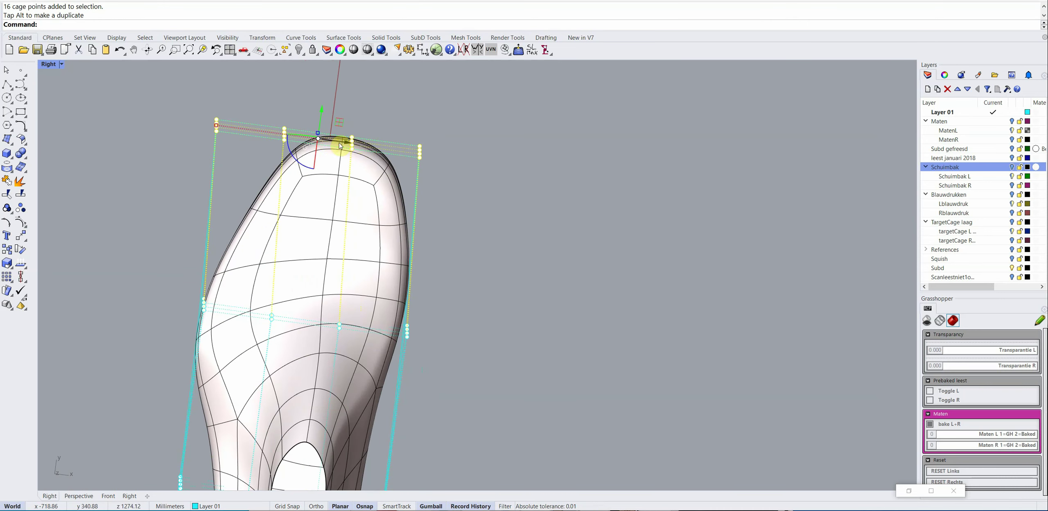
pyautogui.moveTo(346, 143); pyautogui.dragTo(350, 139)
pyautogui.click(487, 112)
pyautogui.scroll(-4, 360, 164)
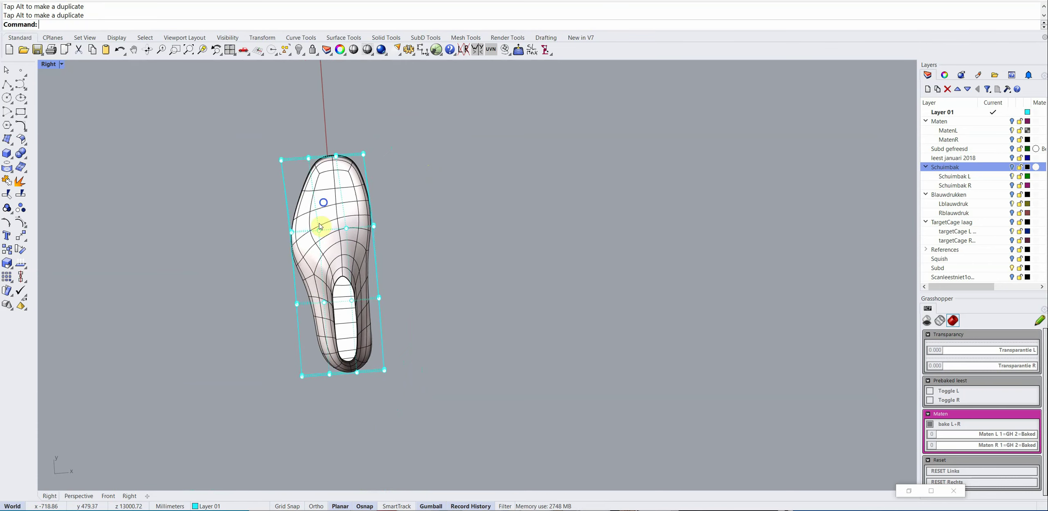
pyautogui.scroll(4, 323, 225)
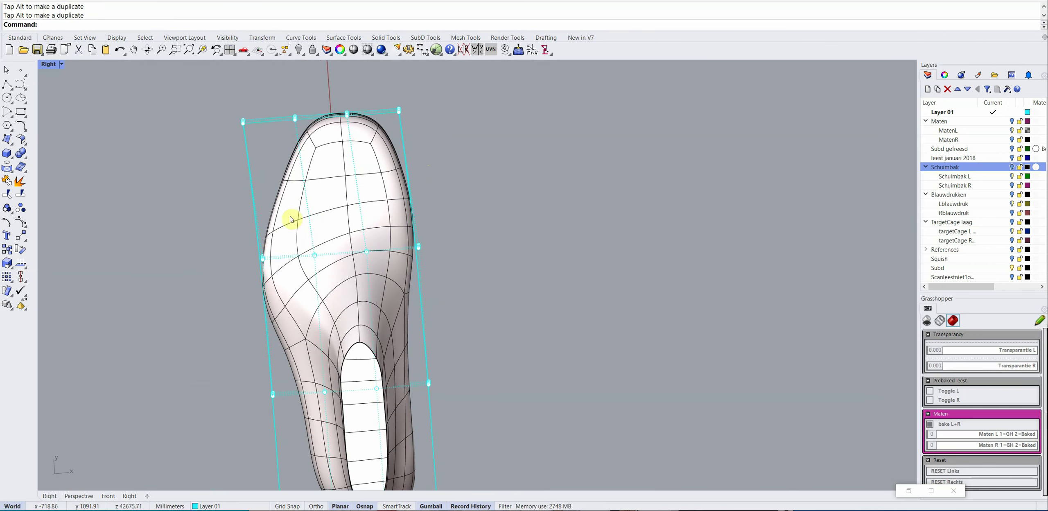
# Step: Hide the cage control points and select the cage outline
pyautogui.click(177, 101)
pyautogui.moveTo(247, 146); pyautogui.dragTo(246, 147)
pyautogui.scroll(-2, 187, 180)
pyautogui.press('Escape')
pyautogui.click(267, 128)
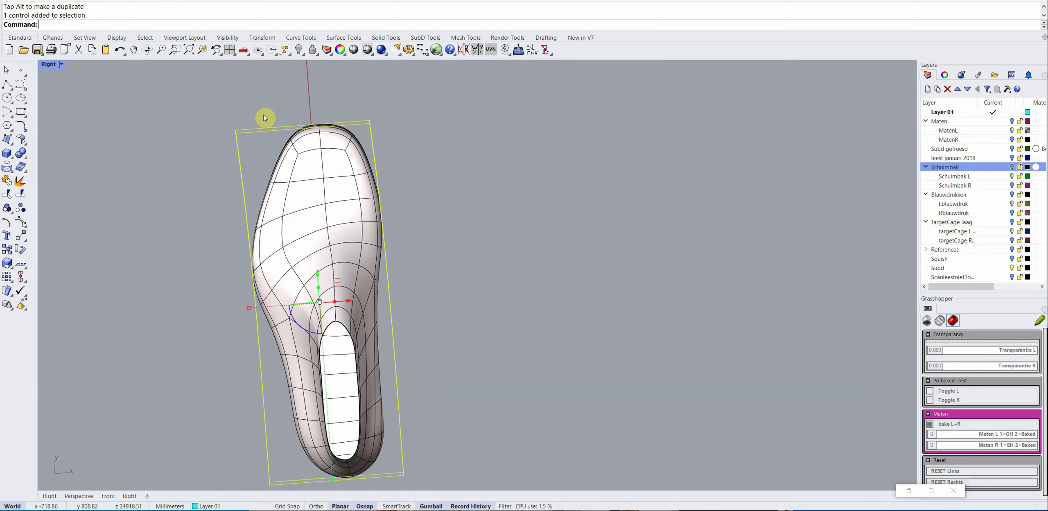
# Step: Cancel the cage edit and delete the cage from the shoe last
pyautogui.press('Return')
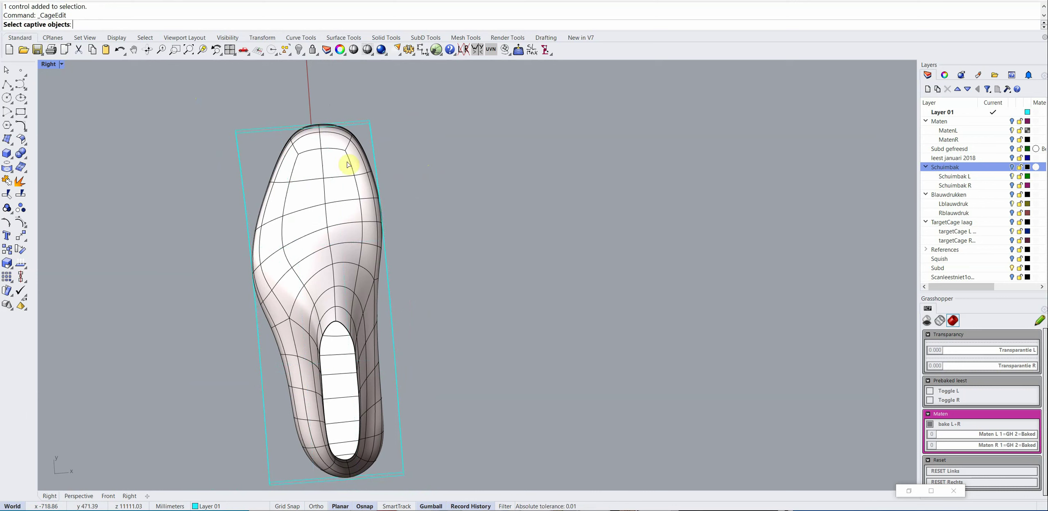
pyautogui.click(271, 130)
pyautogui.press('Escape')
pyautogui.click(257, 133)
pyautogui.press('Delete')
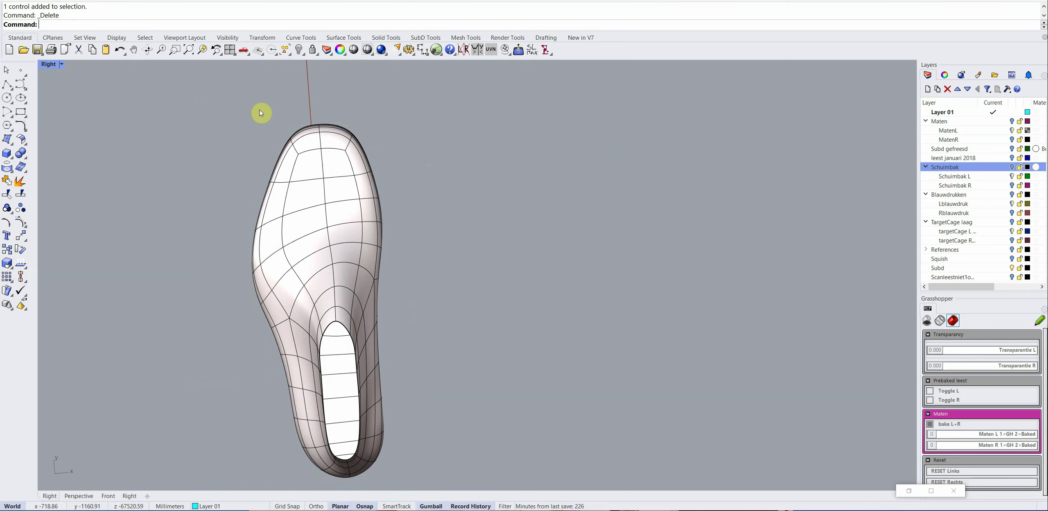
# Step: Restore the standard Right view and select the bare SubD last
pyautogui.scroll(-3, 388, 246)
pyautogui.press('Home')
pyautogui.scroll(2, 429, 288)
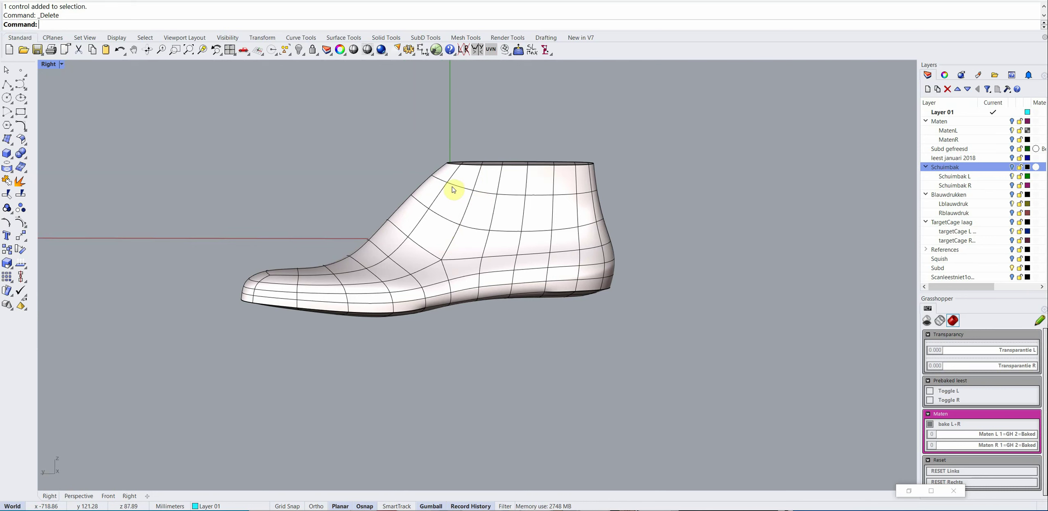
pyautogui.click(462, 224)
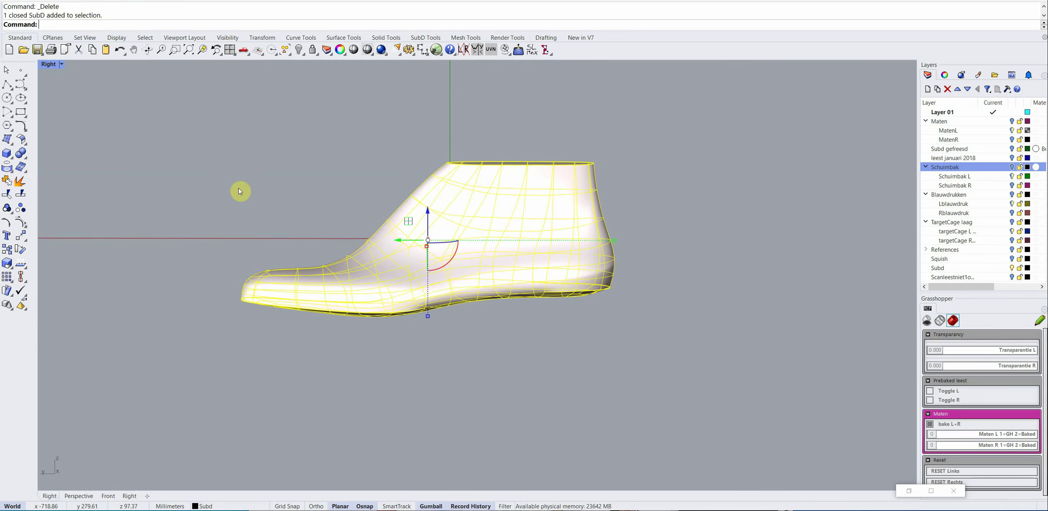
# Step: Mesh the SubD last with the detailed mesh options, producing 62910 points and 55680 polygons
pyautogui.click(20, 169)
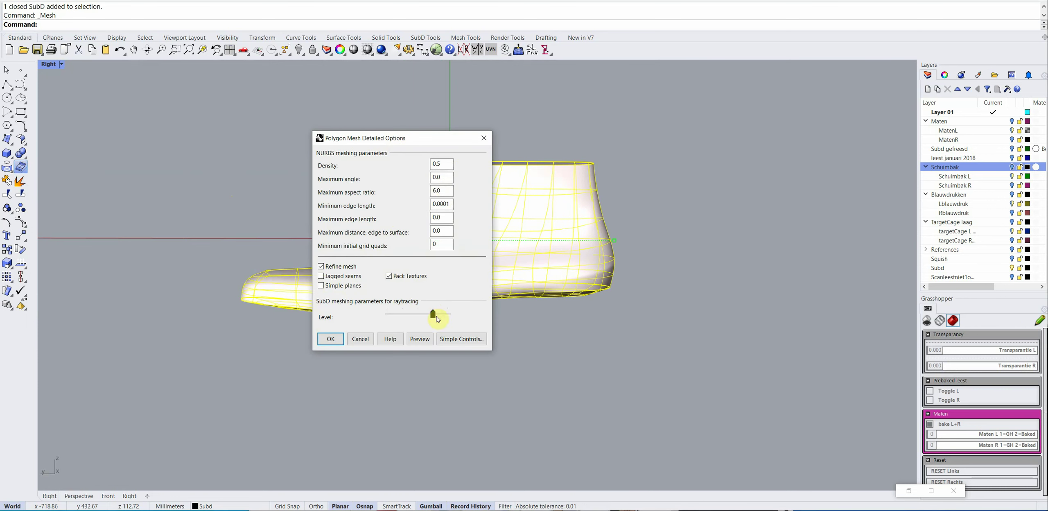
pyautogui.moveTo(442, 138); pyautogui.dragTo(180, 117)
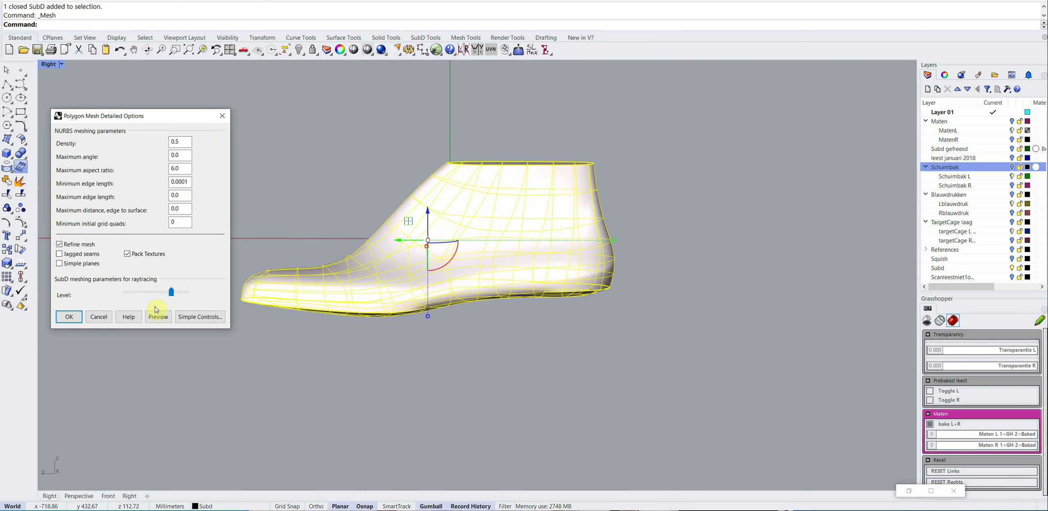
pyautogui.click(69, 325)
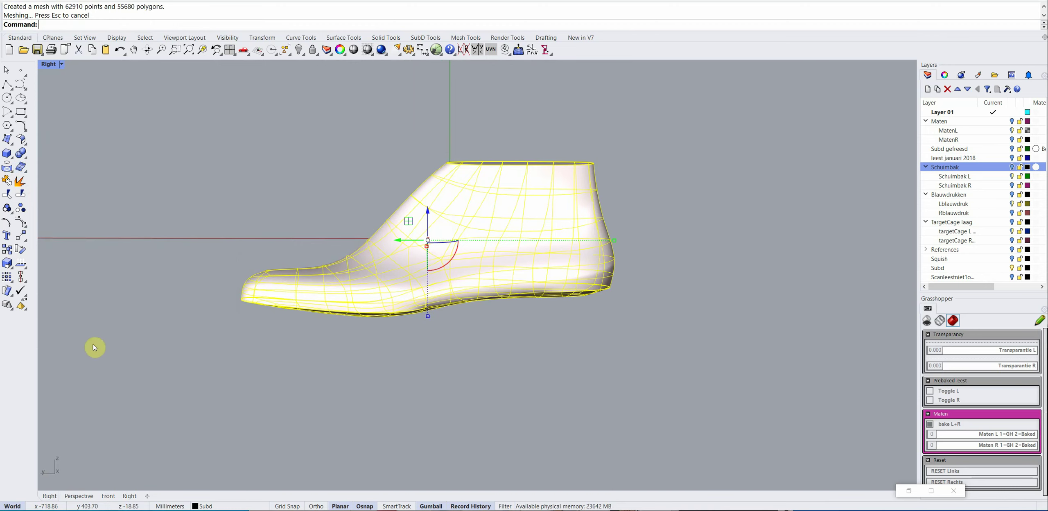
# Step: Pick the mesh from the overlapping objects and move it right of the SubD original
pyautogui.click(483, 242)
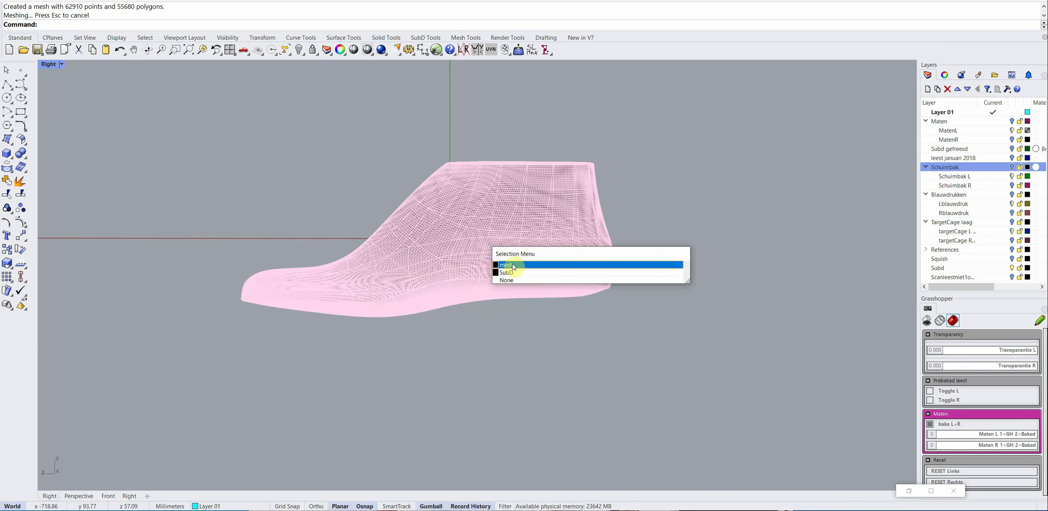
pyautogui.click(490, 288)
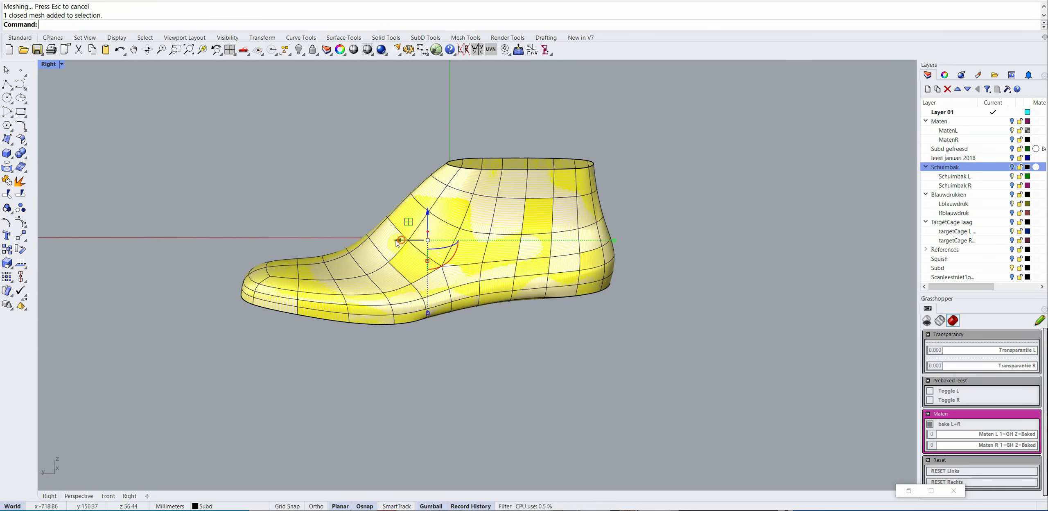
pyautogui.moveTo(398, 240); pyautogui.dragTo(700, 205)
pyautogui.moveTo(716, 383); pyautogui.dragTo(534, 327, button='right')
pyautogui.click(491, 278)
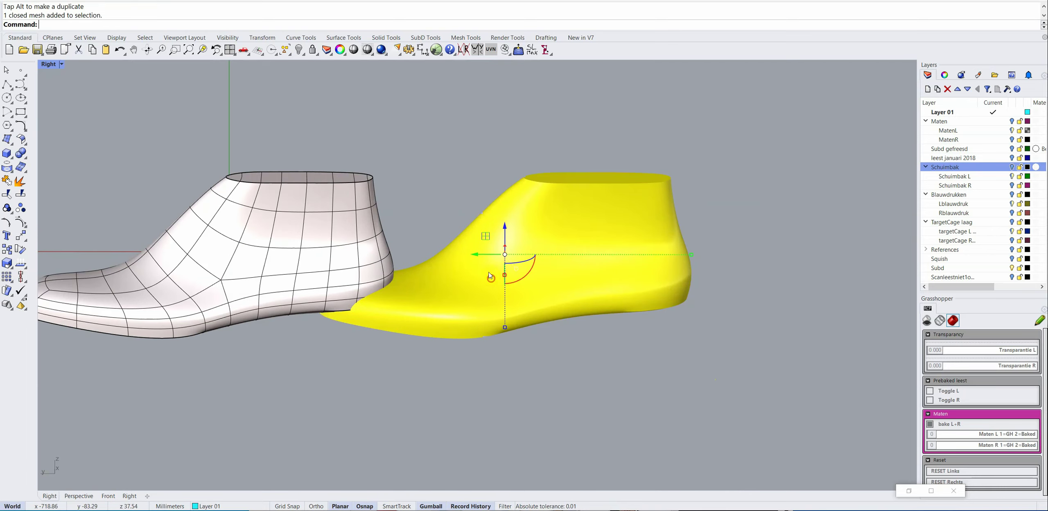
pyautogui.moveTo(487, 273); pyautogui.dragTo(610, 273)
pyautogui.click(541, 182)
pyautogui.scroll(4, 637, 247)
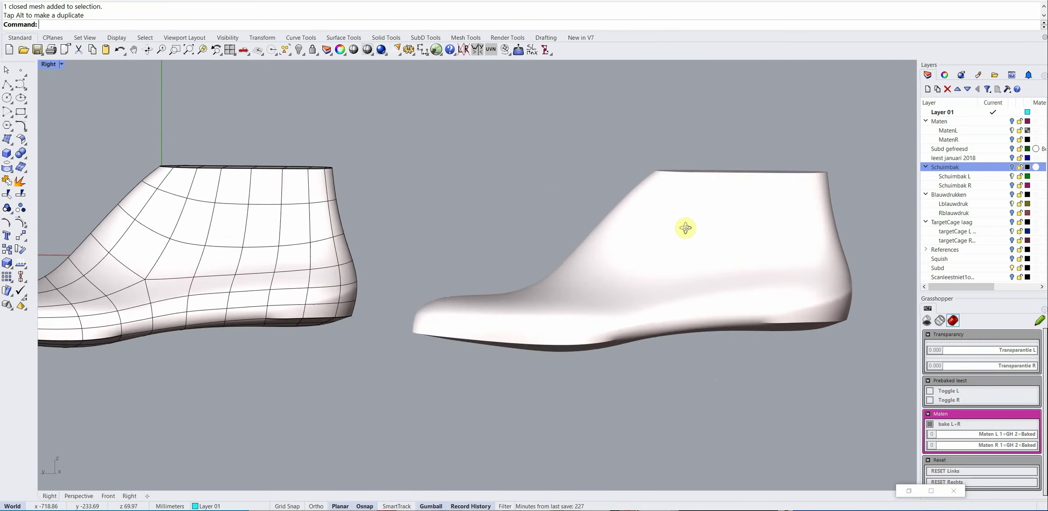
# Step: Inspect the mesh's vertex density in Wireframe, then return to Shaded display
pyautogui.click(367, 49)
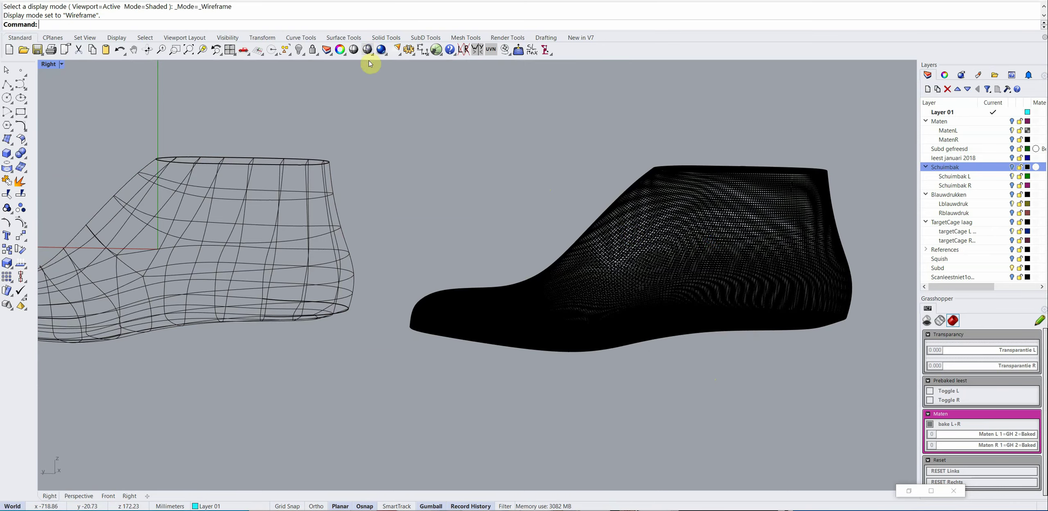
pyautogui.scroll(6, 709, 248)
pyautogui.scroll(-6, 723, 206)
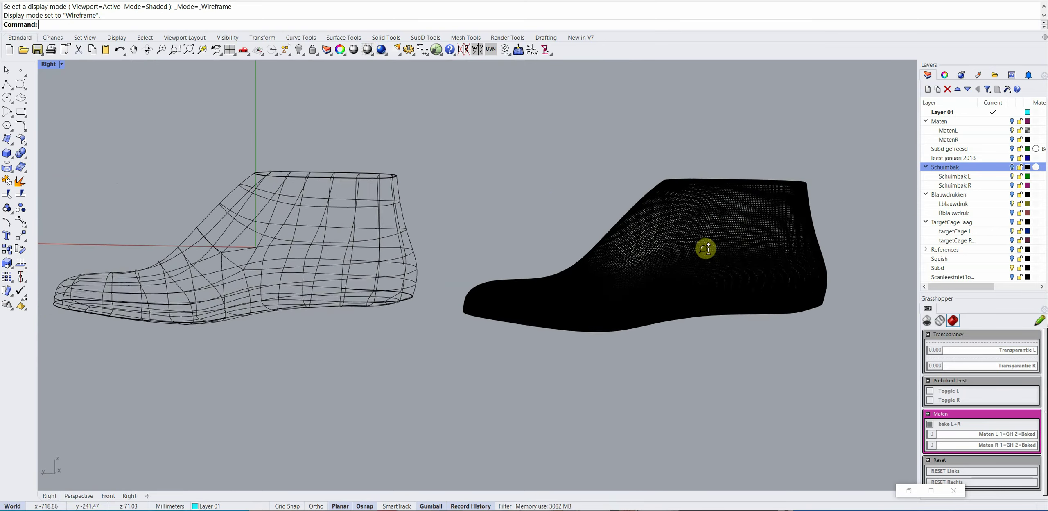
pyautogui.click(710, 244)
pyautogui.click(20, 228)
pyautogui.scroll(8, 683, 184)
pyautogui.scroll(-8, 685, 174)
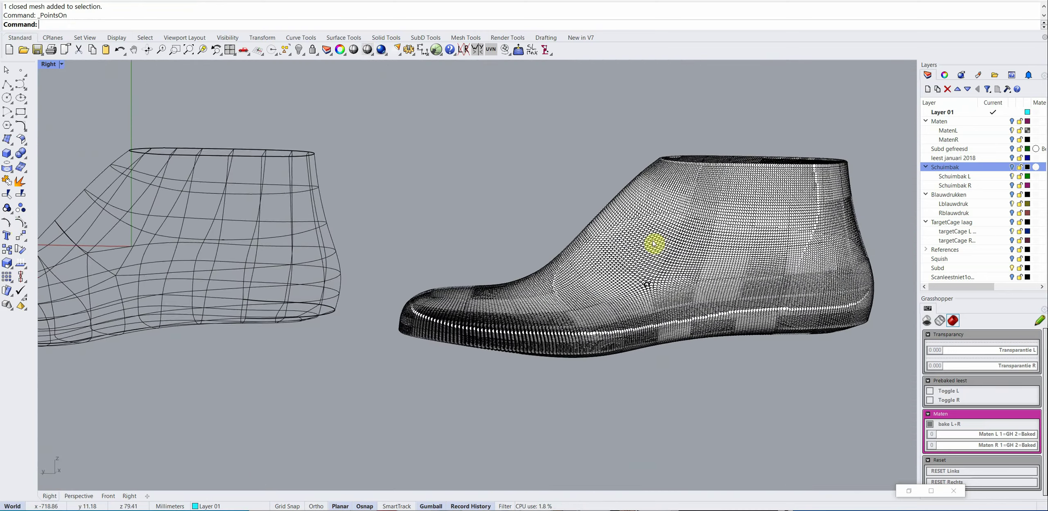
pyautogui.click(20, 228)
pyautogui.scroll(3, 262, 236)
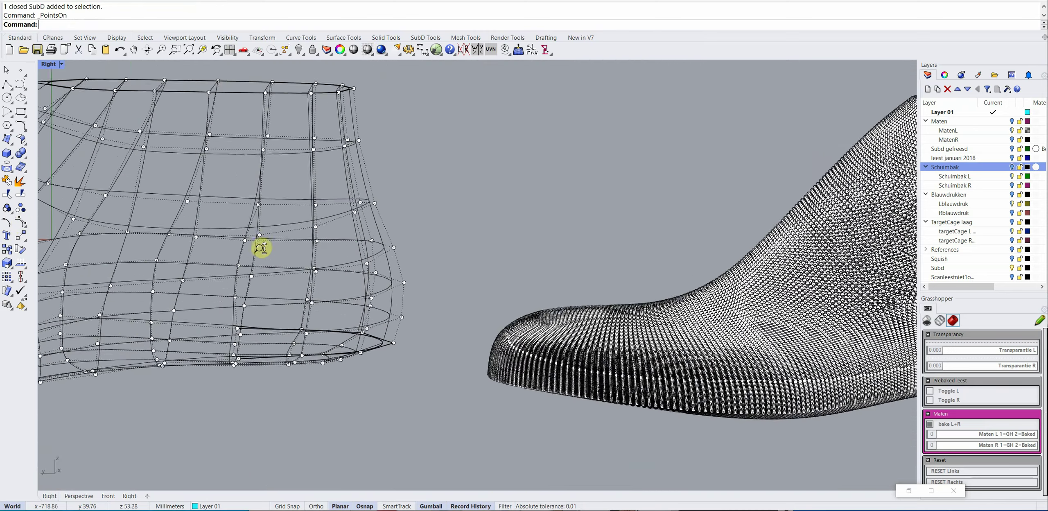
pyautogui.scroll(-5, 265, 241)
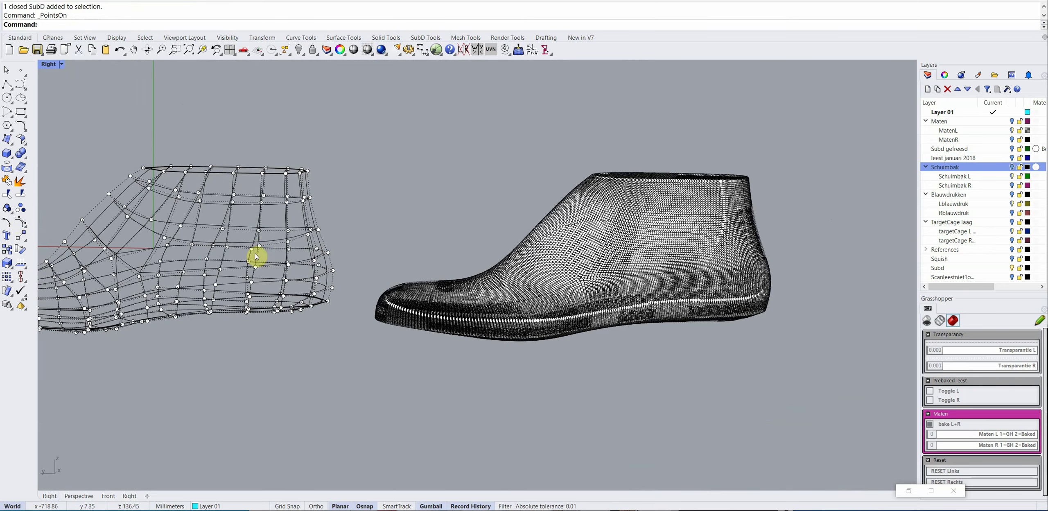
pyautogui.press('Escape')
pyautogui.click(368, 49)
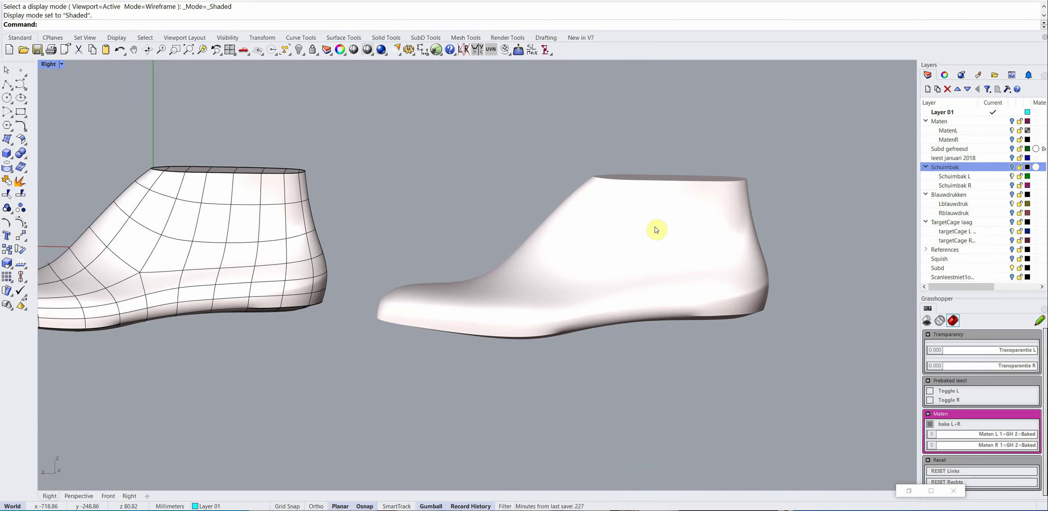
# Step: Select the mesh last and orbit to an angled overhead view of both lasts
pyautogui.click(656, 230)
pyautogui.moveTo(656, 231); pyautogui.dragTo(547, 270, button='right')
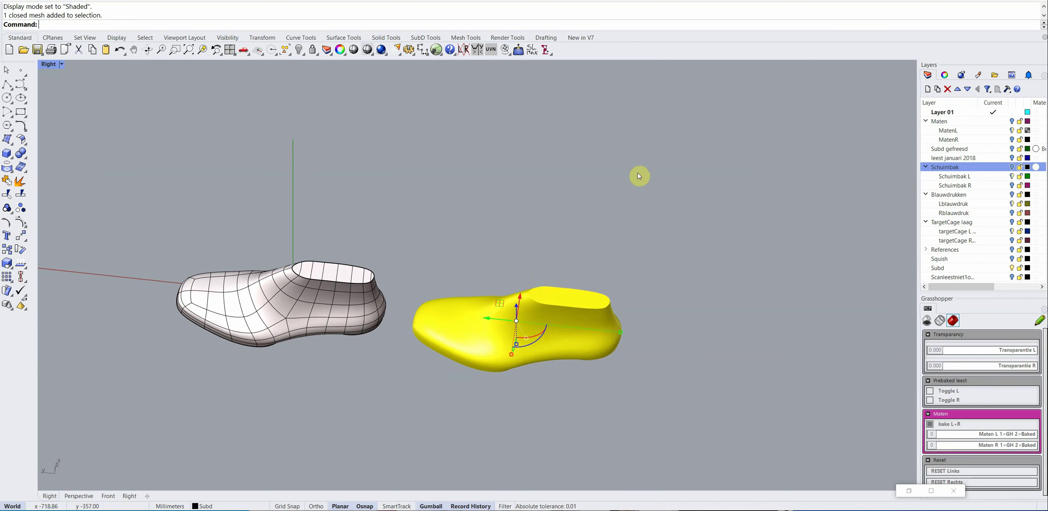